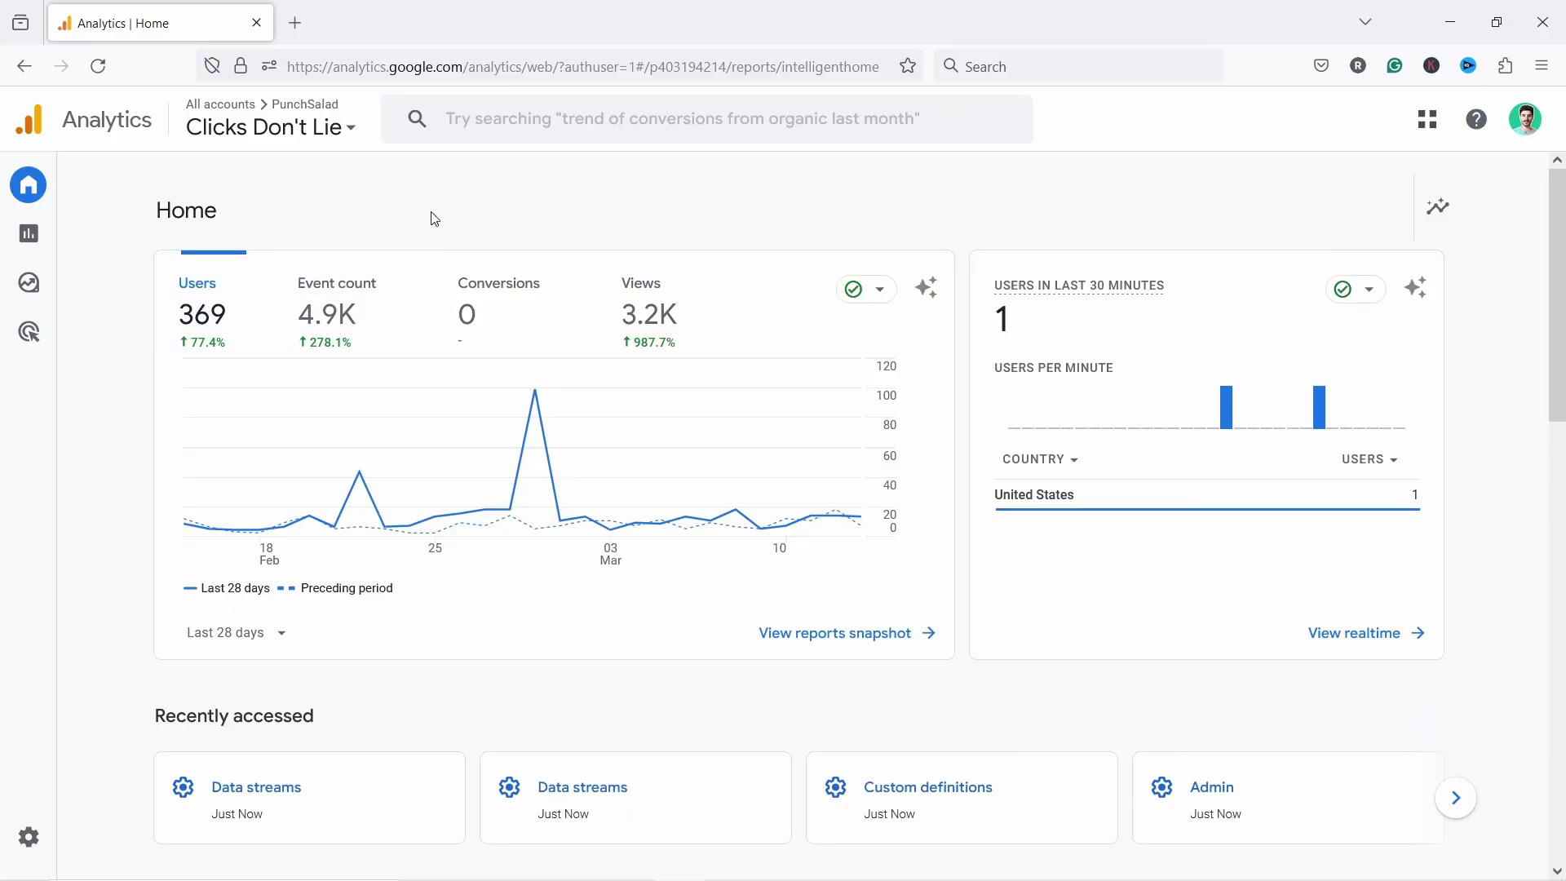
# Go to Admin > Custom definitions > Calculated metrics and start a new calculated metric.
pyautogui.click(32, 837)
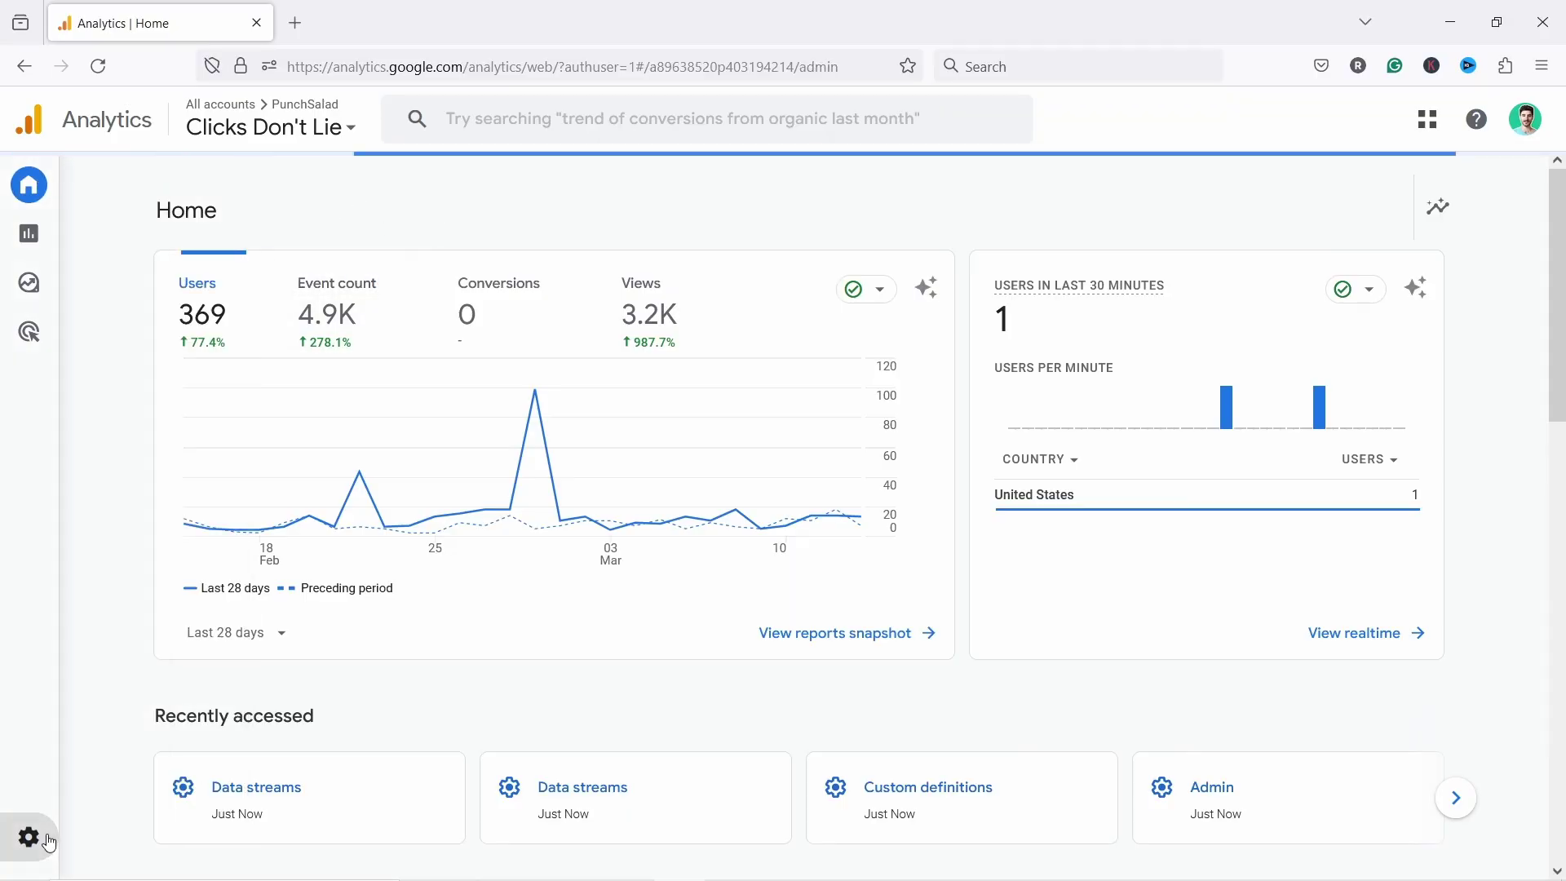
pyautogui.scroll(-3, 489, 612)
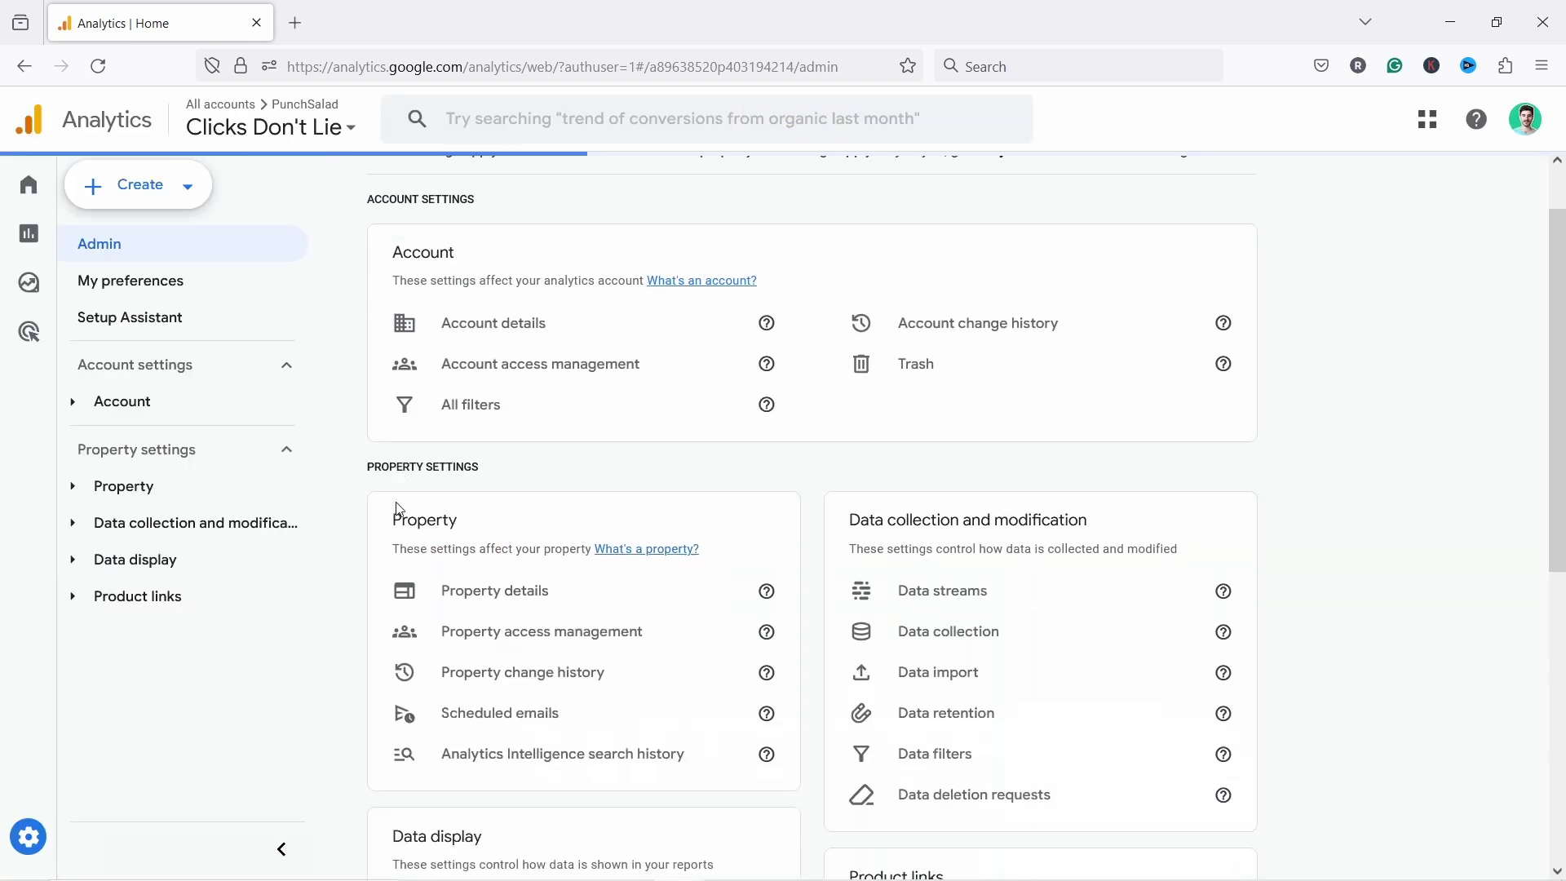
pyautogui.scroll(-5, 522, 612)
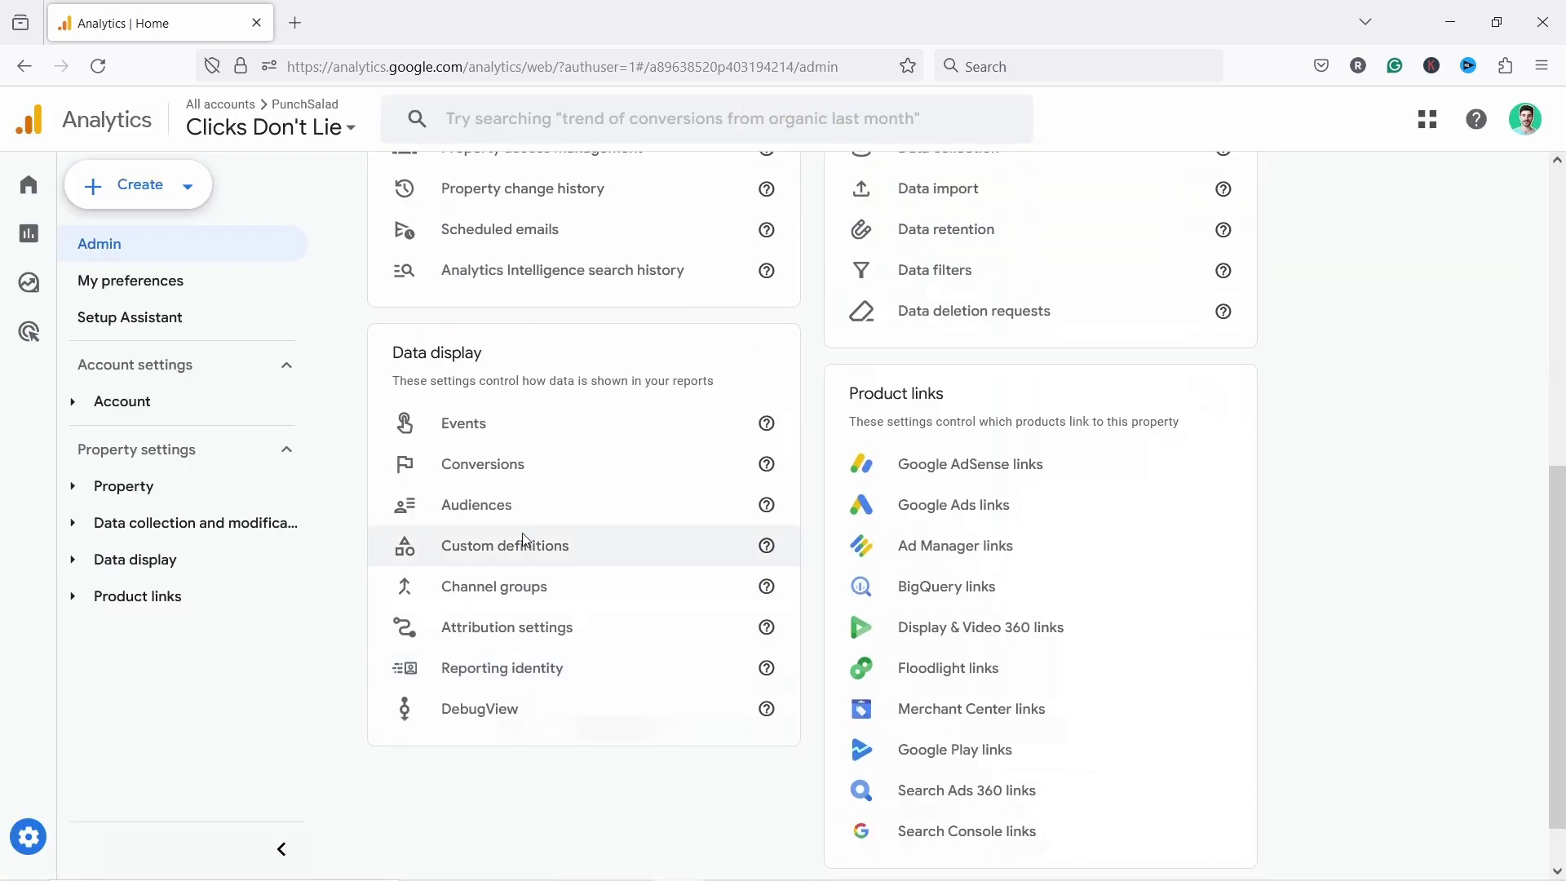
pyautogui.click(518, 563)
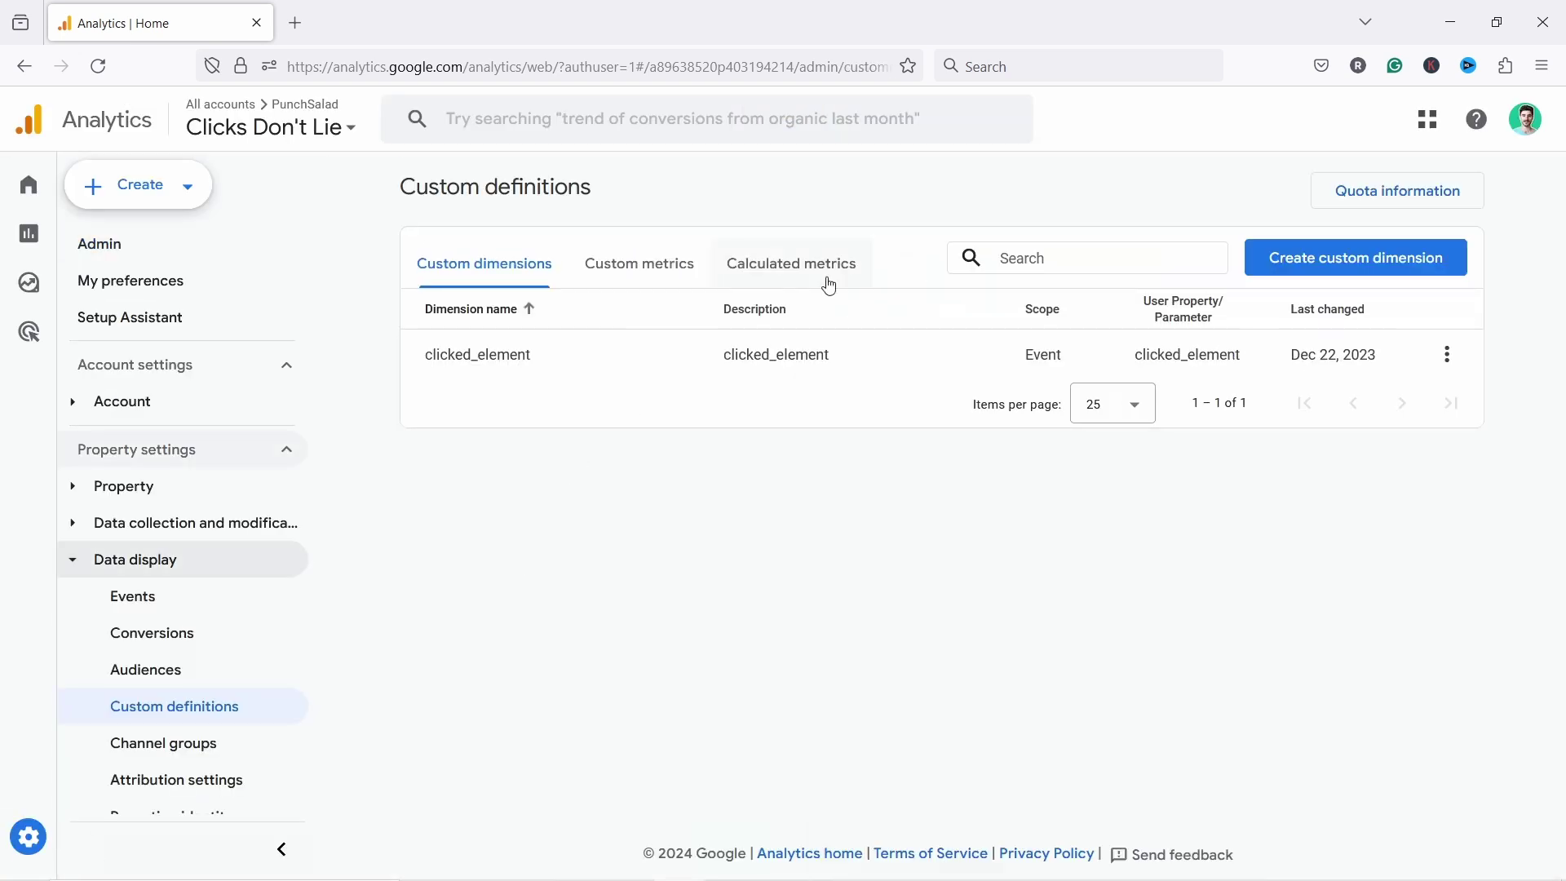
pyautogui.click(785, 278)
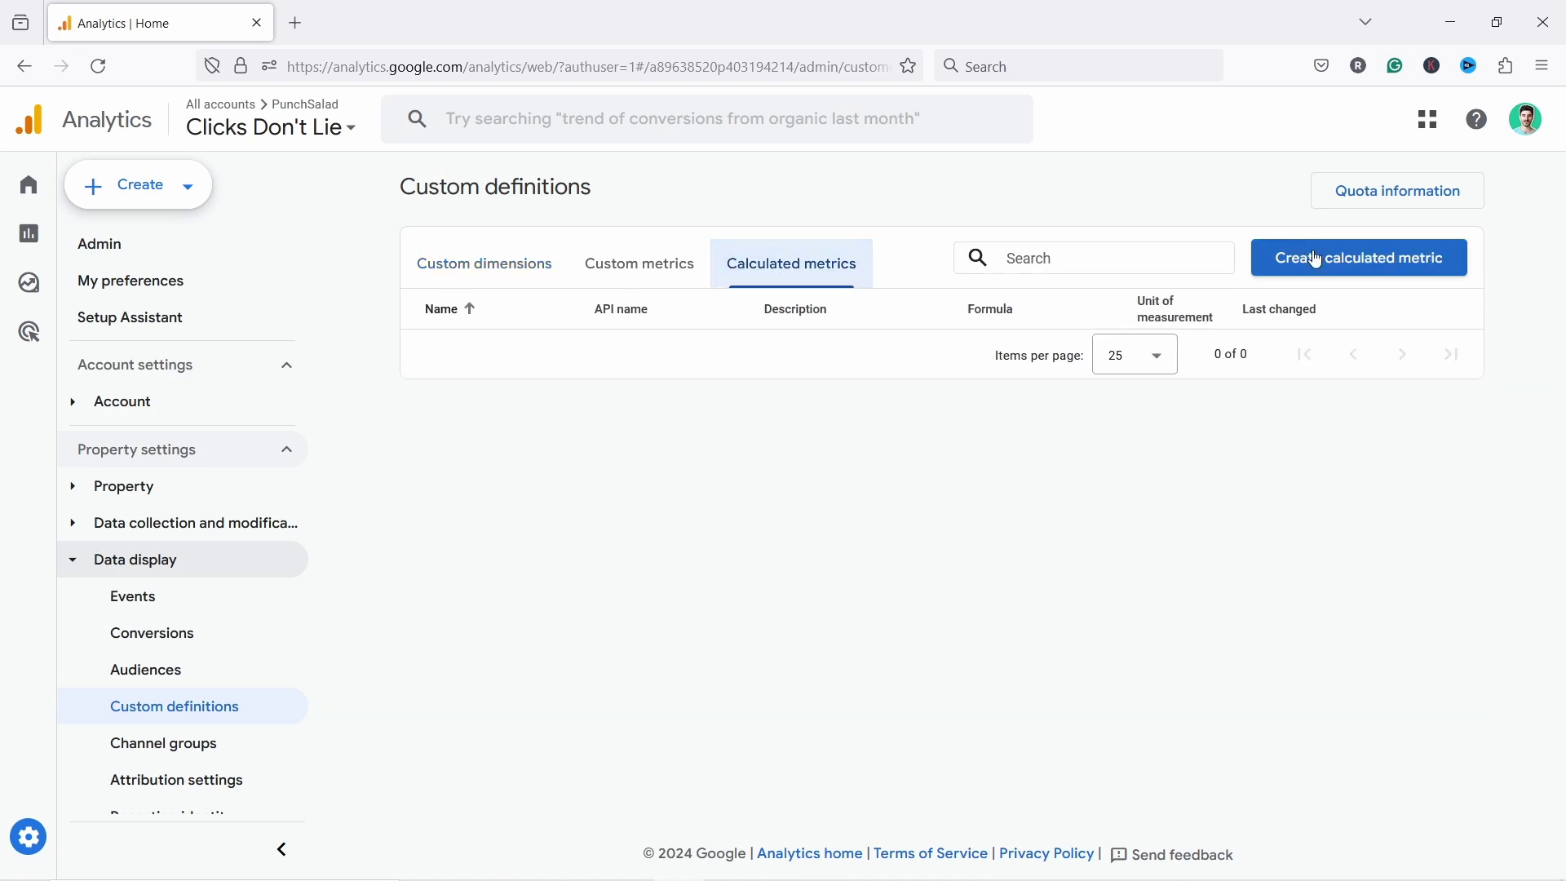
pyautogui.click(1326, 263)
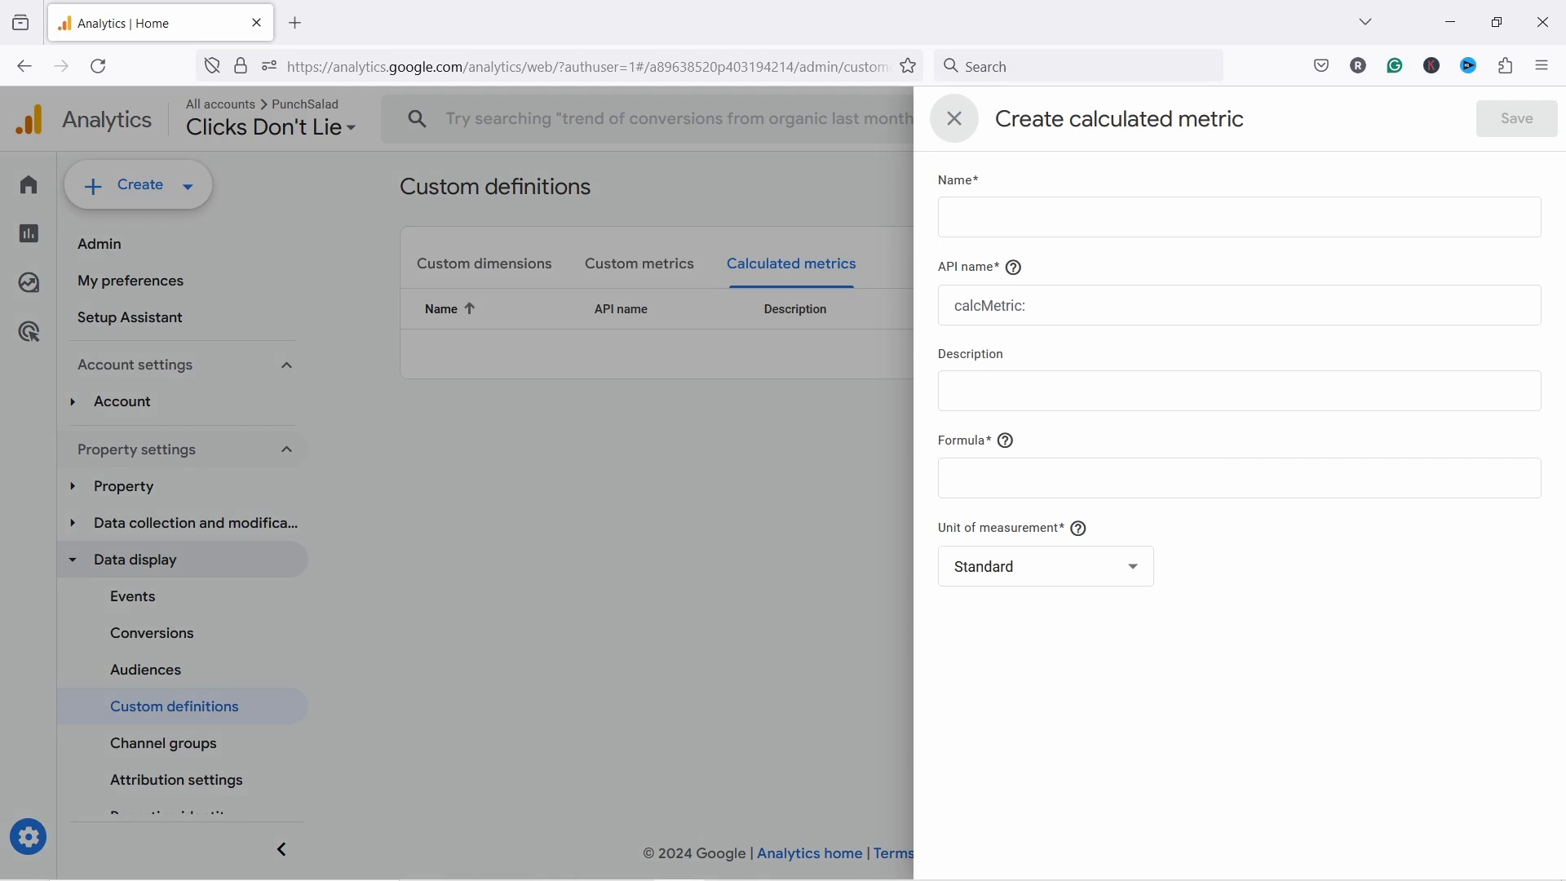
# Name the metric Purchase conversion rate with formula {Ecommerce purchases}/{Sessions}*100.
pyautogui.click(971, 214)
pyautogui.write('Purchase conversion rate')
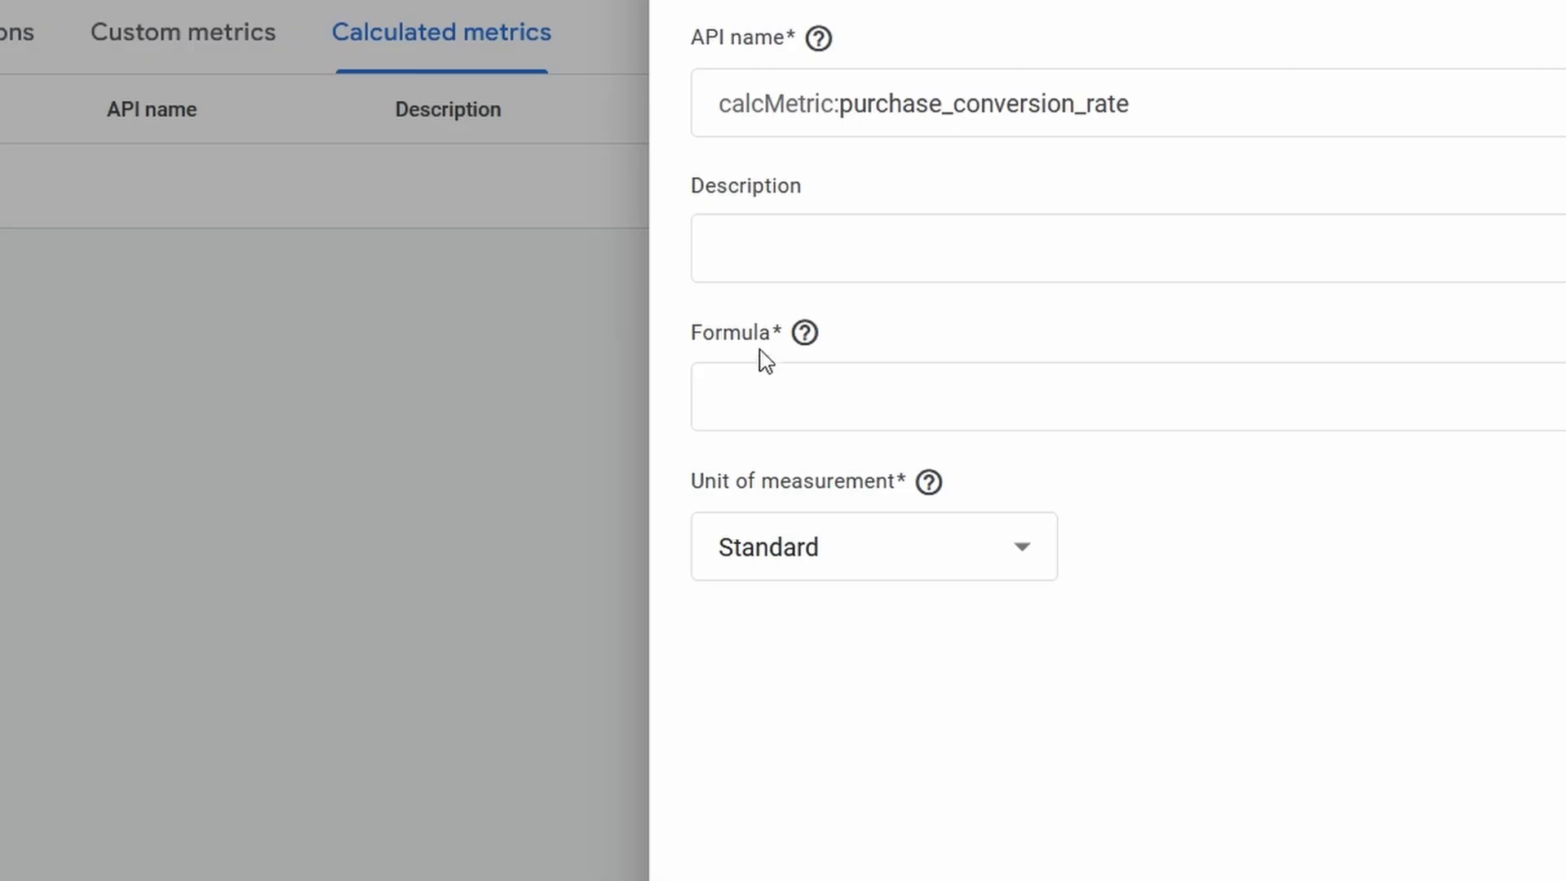
pyautogui.click(979, 473)
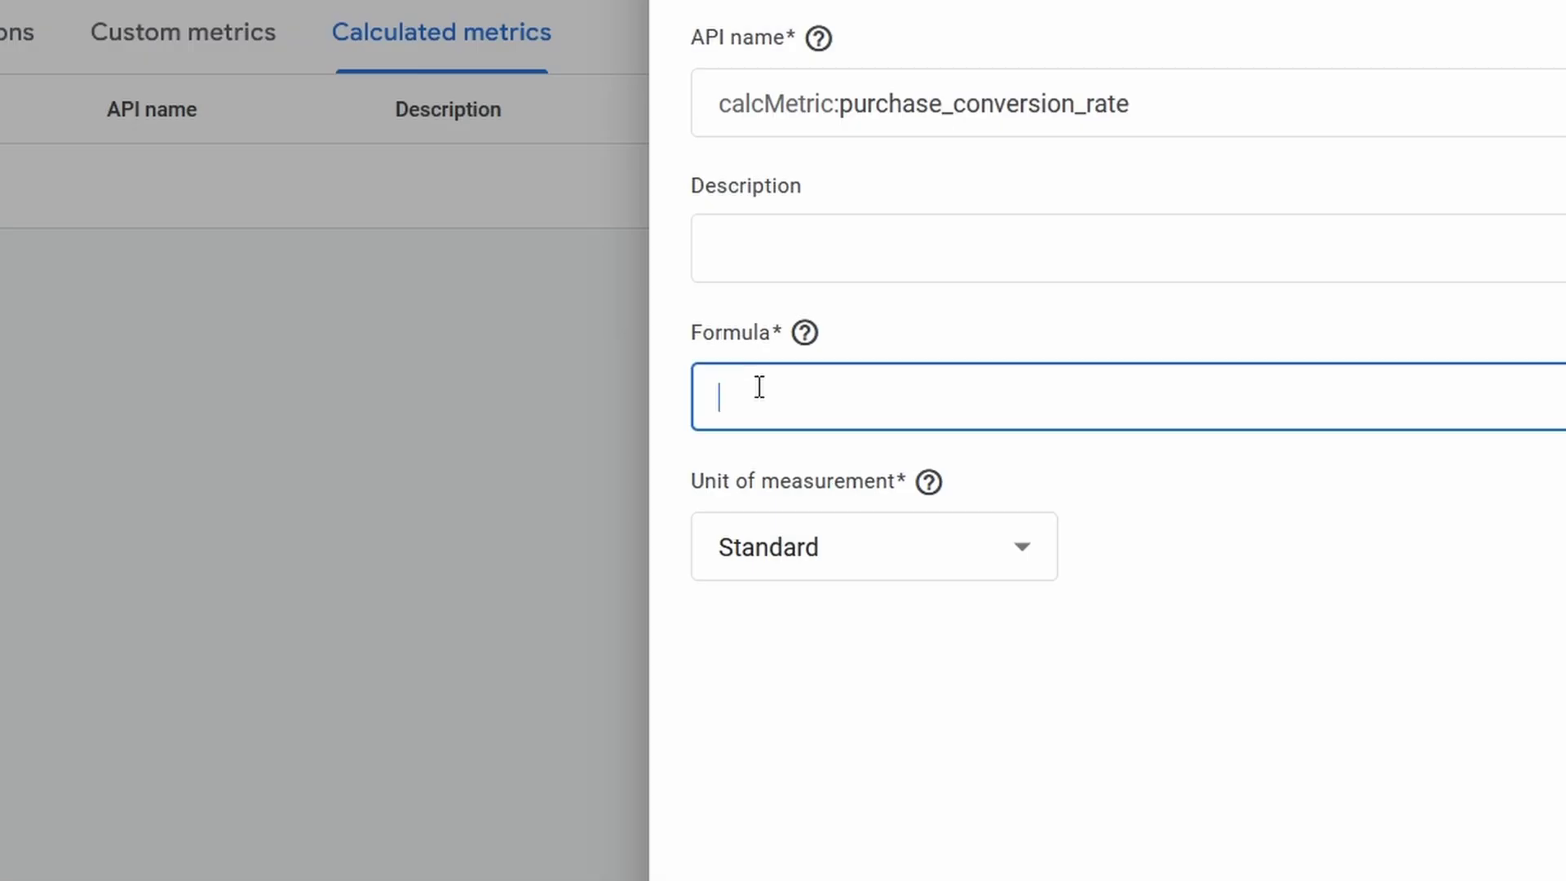
pyautogui.write('{Ecommerce purchases}/{Sessions}*100')
pyautogui.click(904, 352)
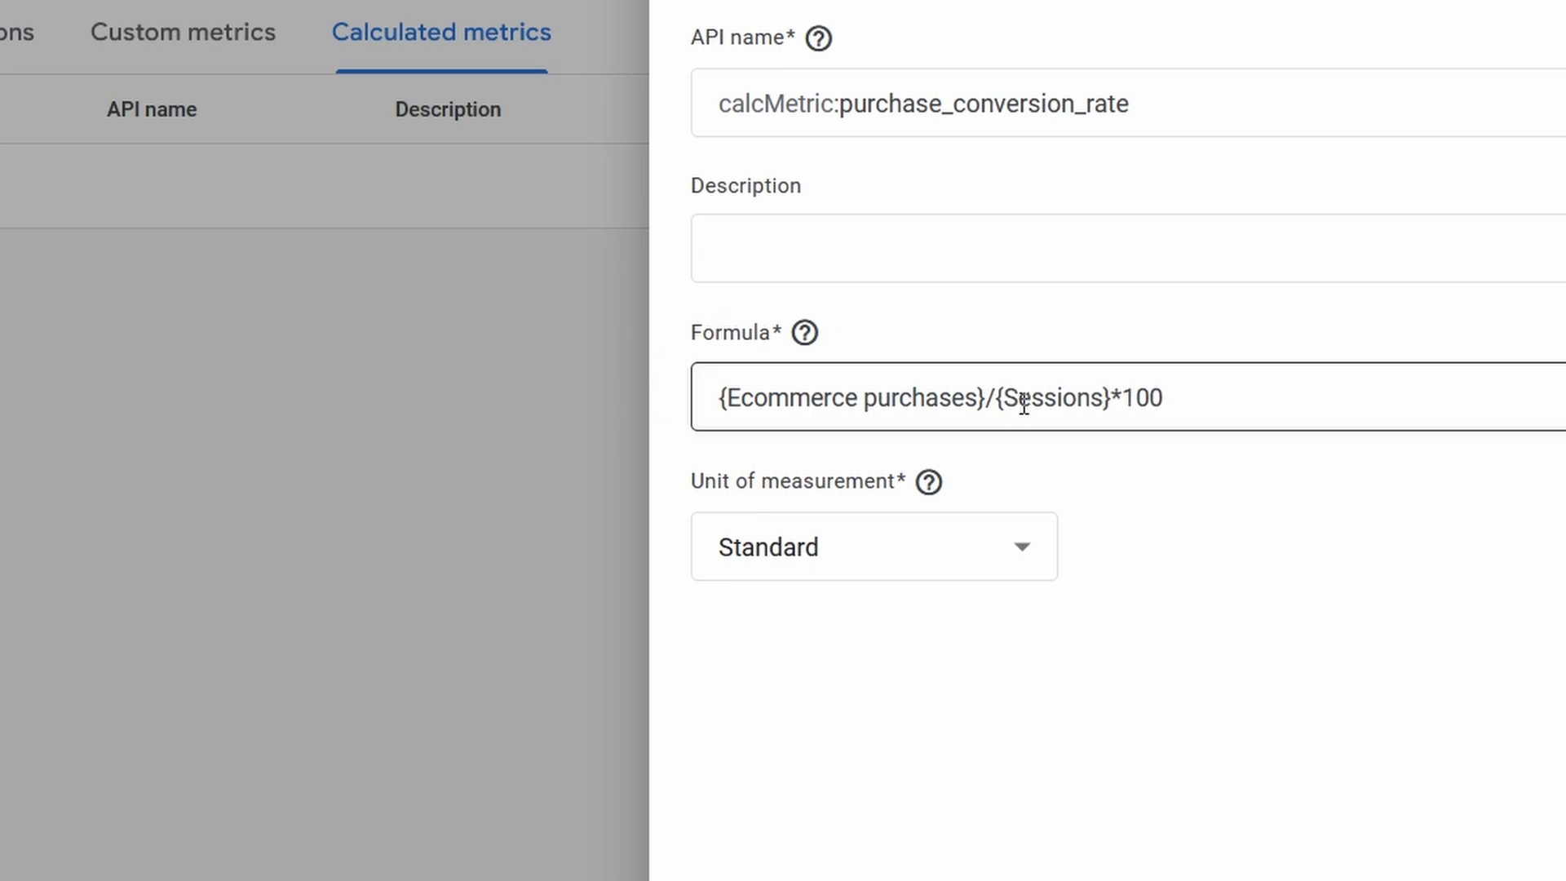
# Try Users in place of Sessions, undo back to Sessions, and check the unit of measurement options.
pyautogui.moveTo(1011, 399); pyautogui.dragTo(1085, 399)
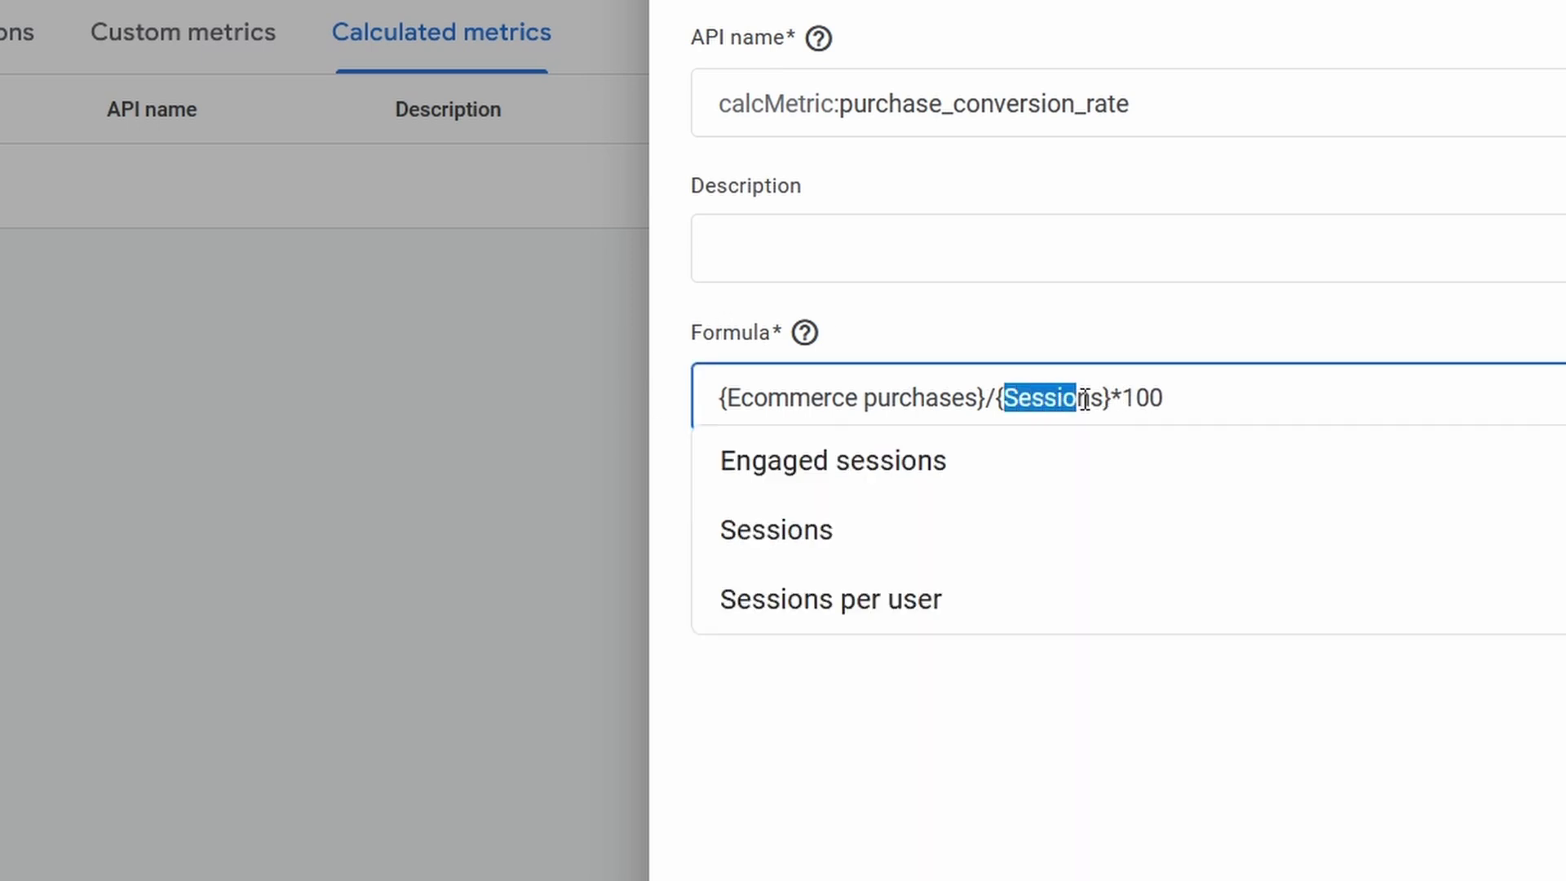
pyautogui.doubleClick(1081, 410)
pyautogui.write('Users')
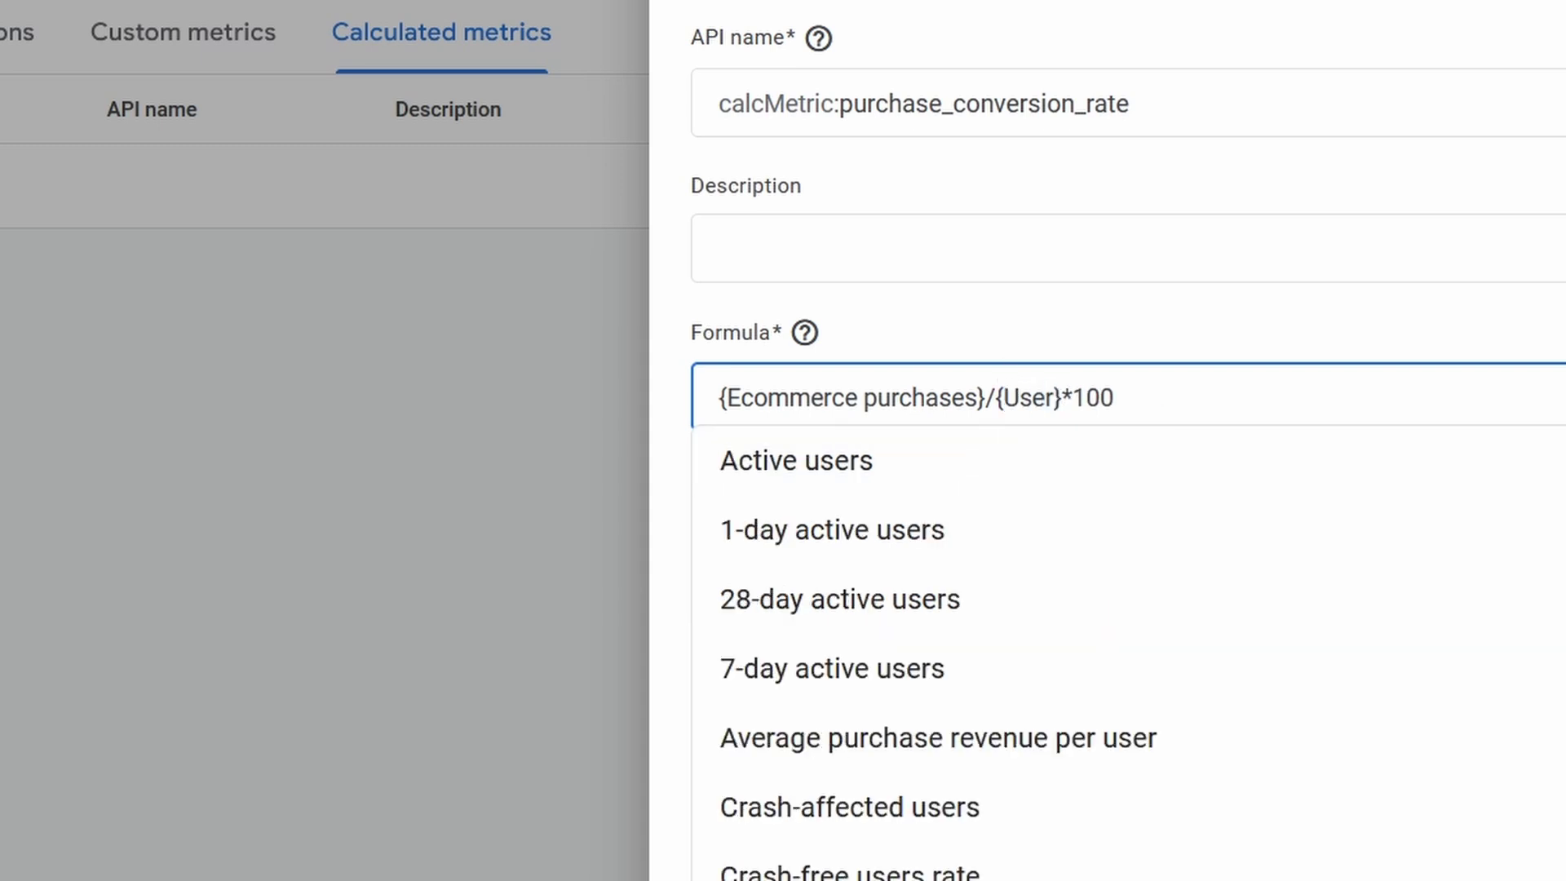
pyautogui.scroll(-2, 938, 685)
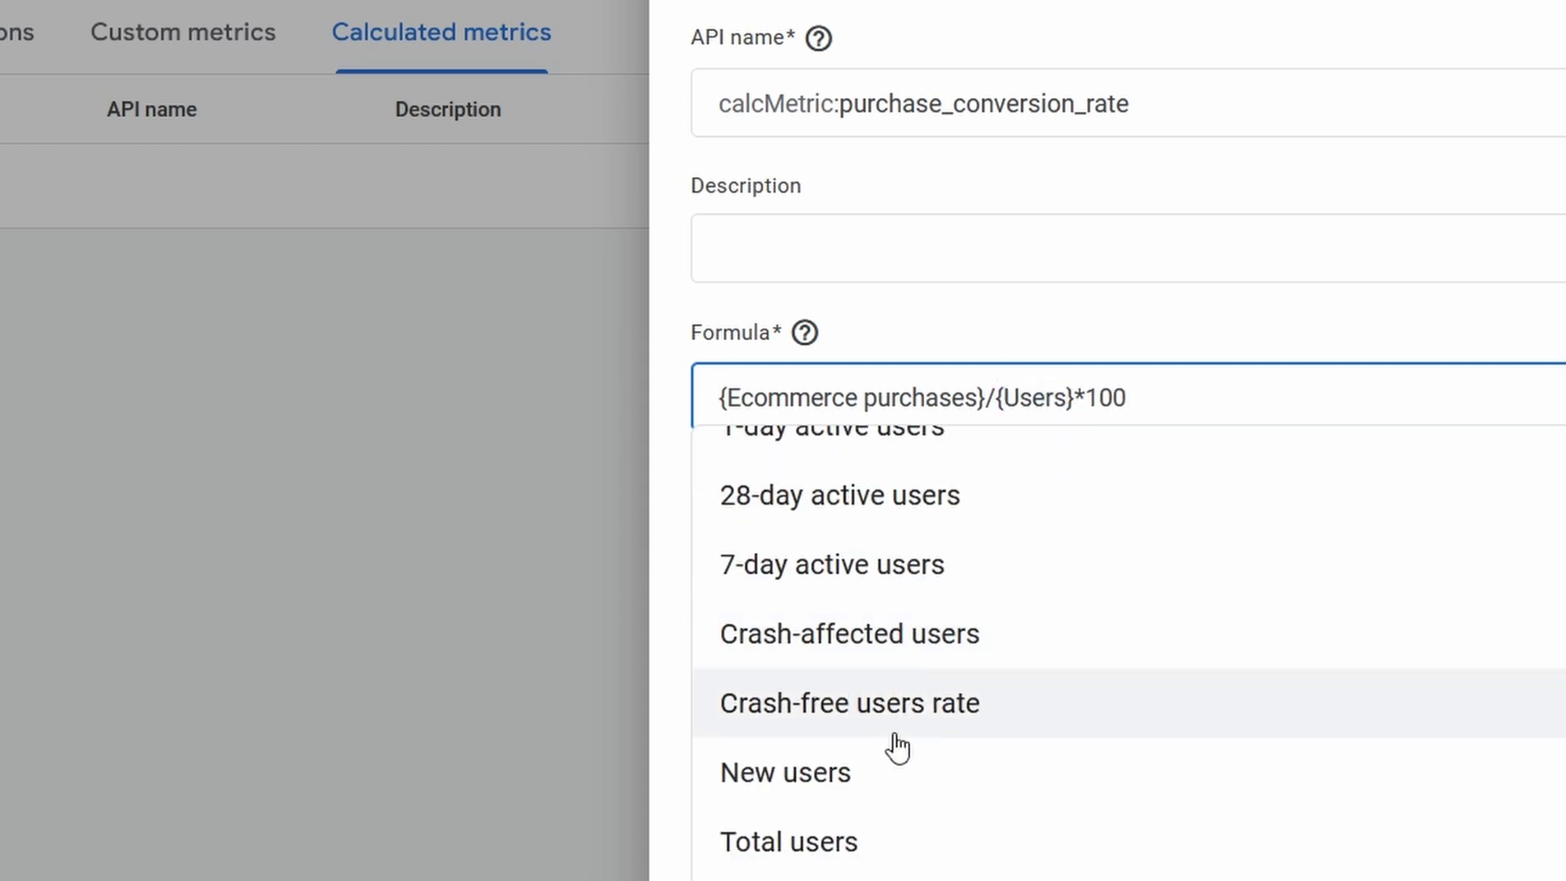
pyautogui.hotkey('ctrl', 'z')
pyautogui.click(1213, 328)
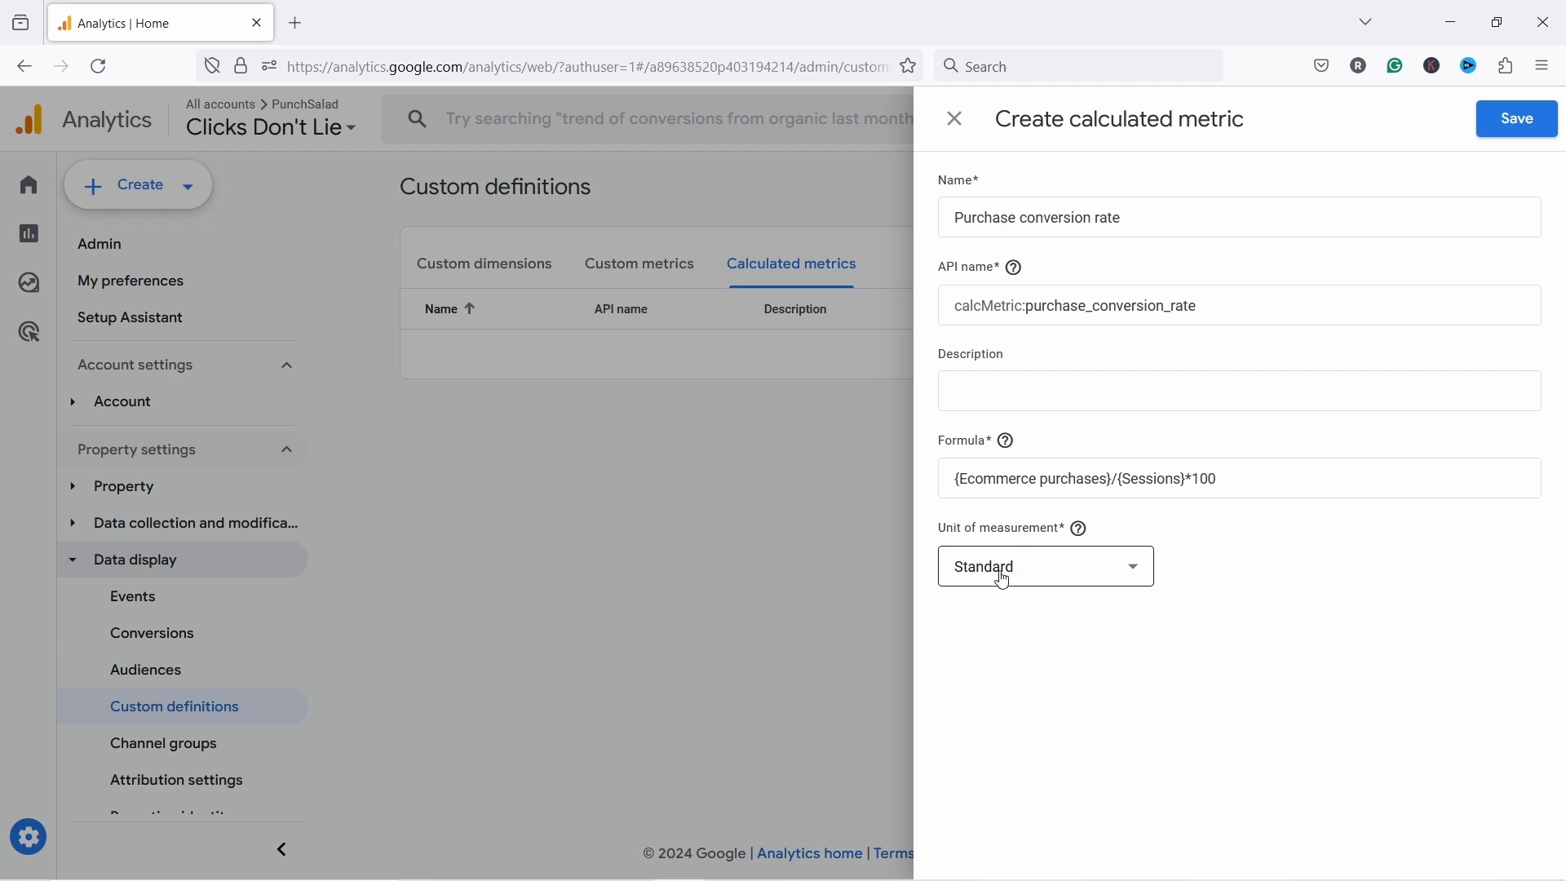
pyautogui.click(1012, 586)
pyautogui.moveTo(1151, 645); pyautogui.dragTo(1031, 619)
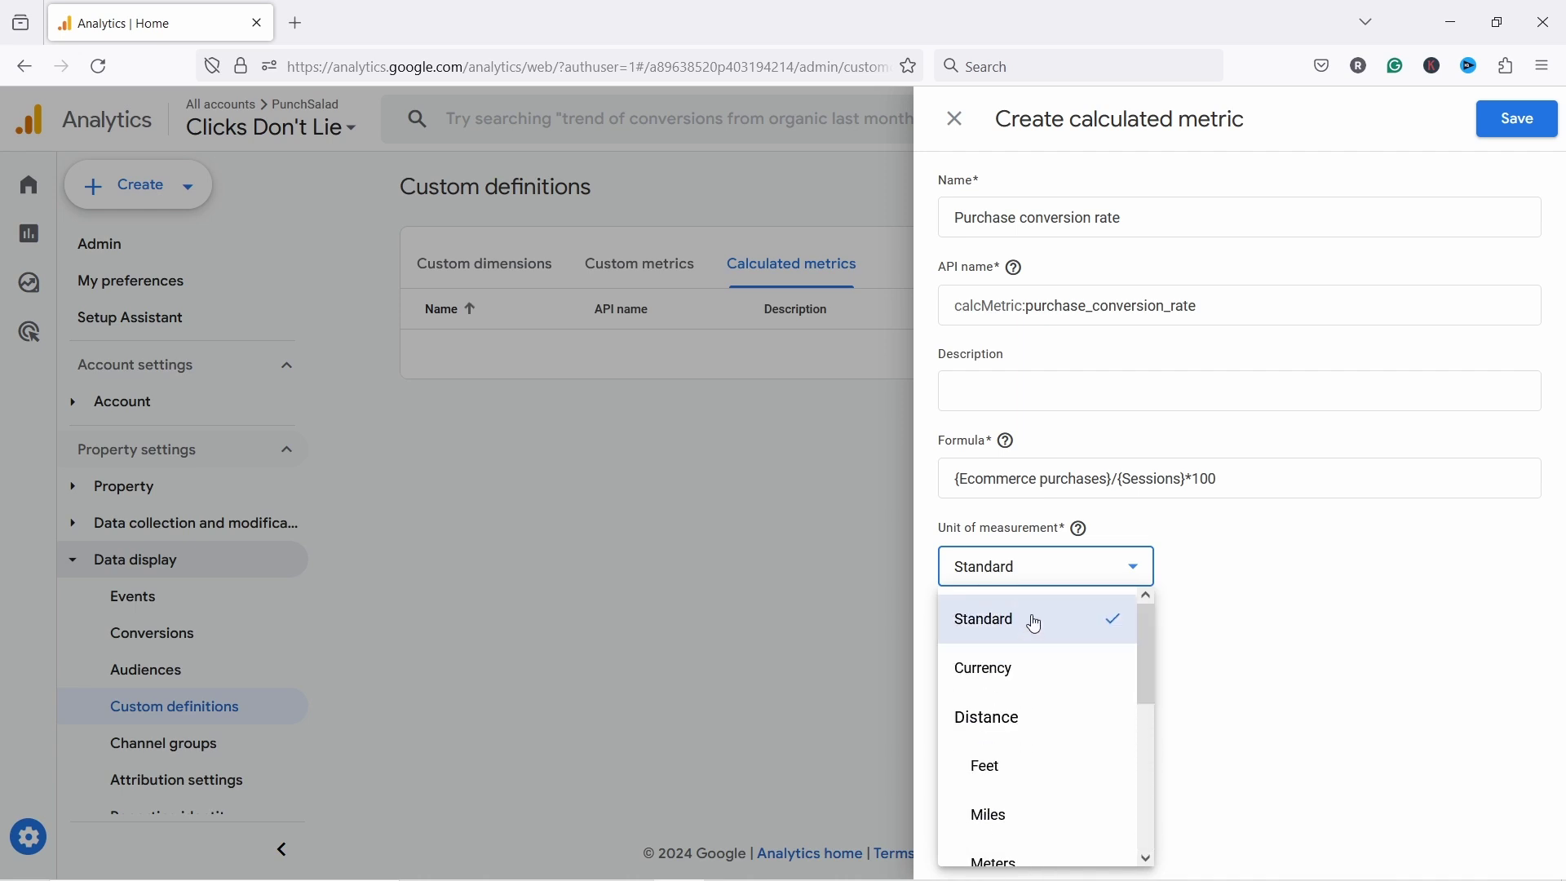
# Keep the Standard unit and save the Purchase conversion rate metric.
pyautogui.click(1197, 549)
pyautogui.click(1514, 121)
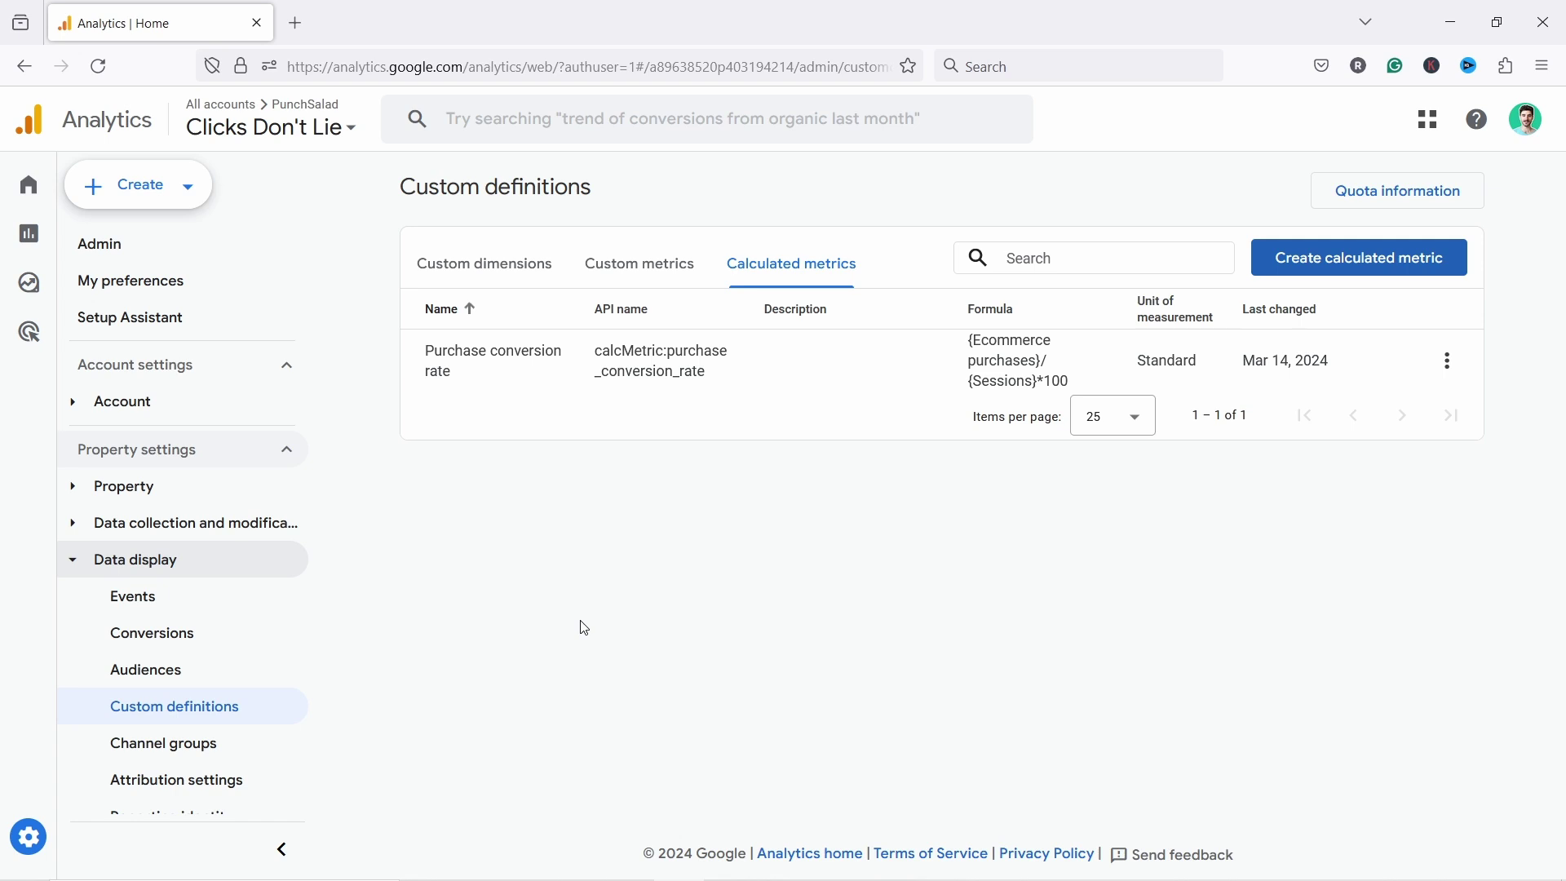
# Customize the Landing page report, adding Purchase conversion rate to its metrics after Total revenue.
pyautogui.click(75, 235)
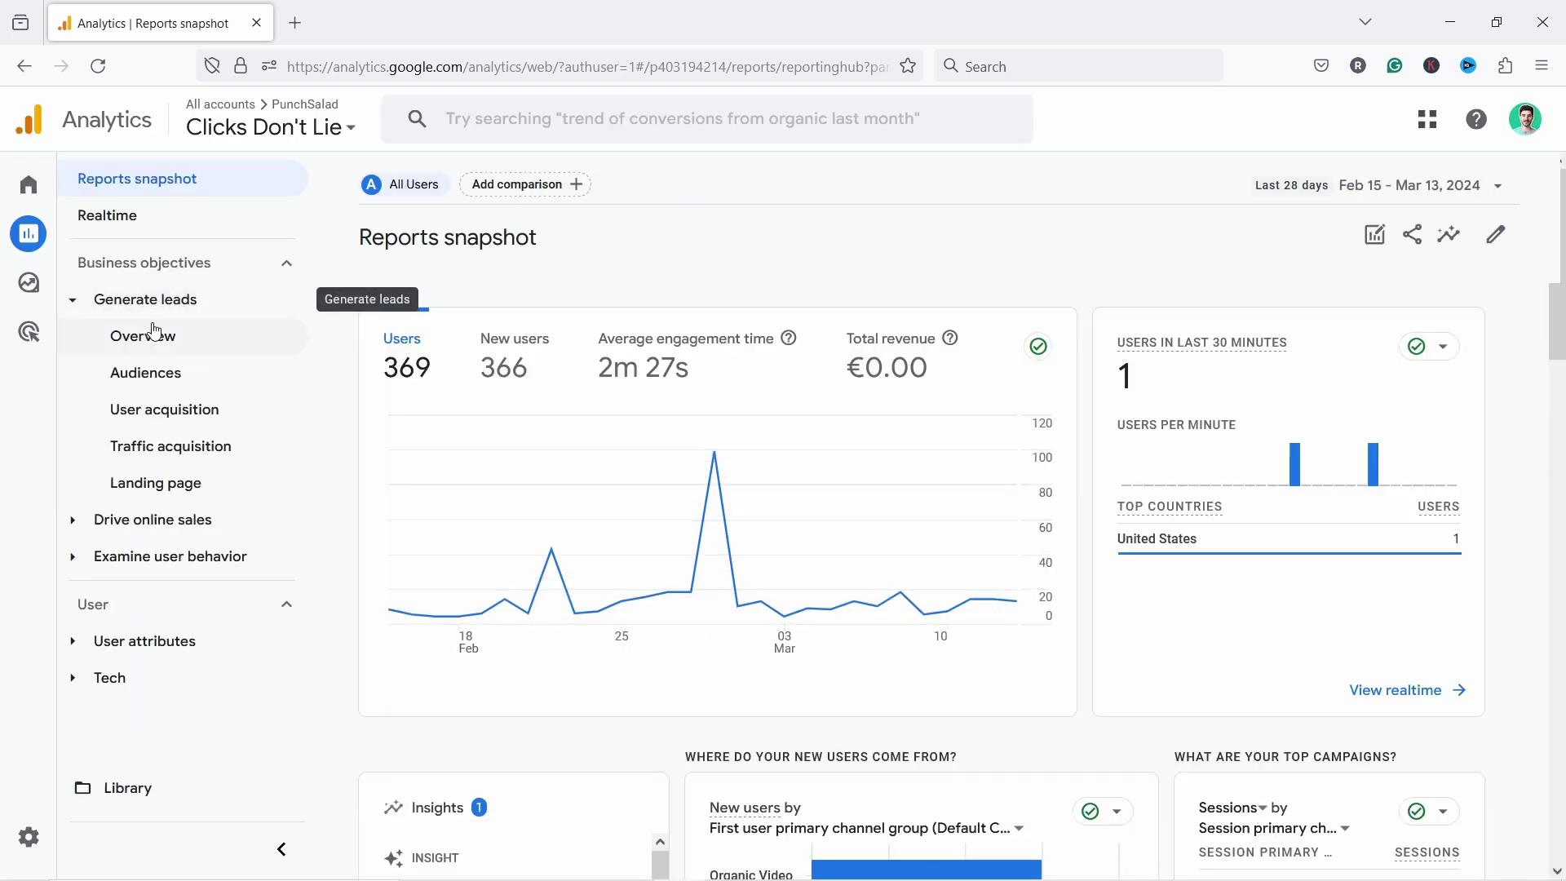
pyautogui.click(172, 486)
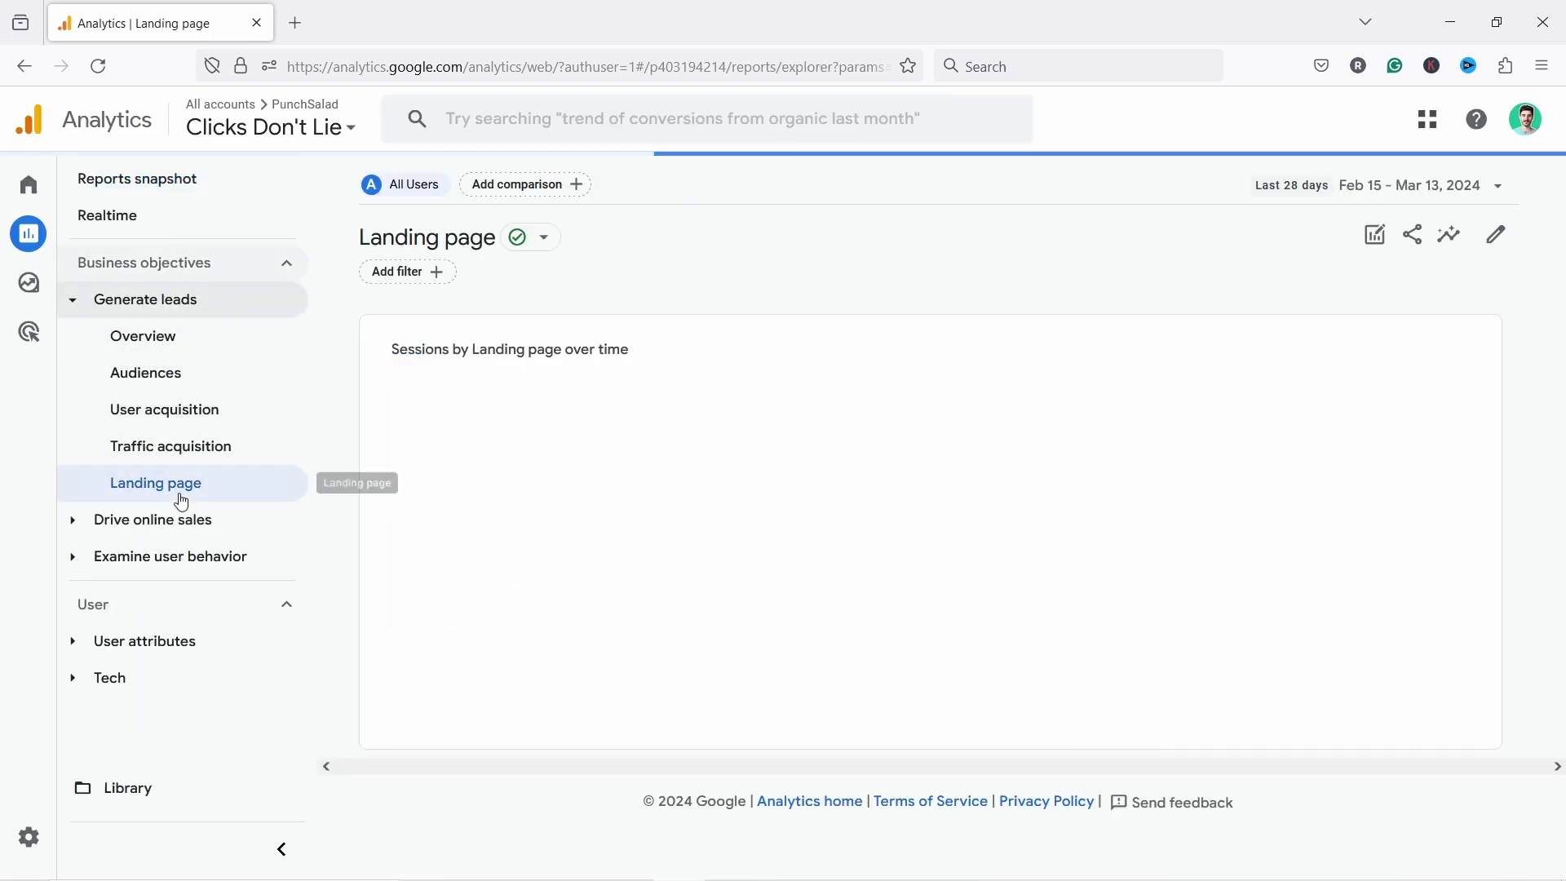
pyautogui.click(1500, 247)
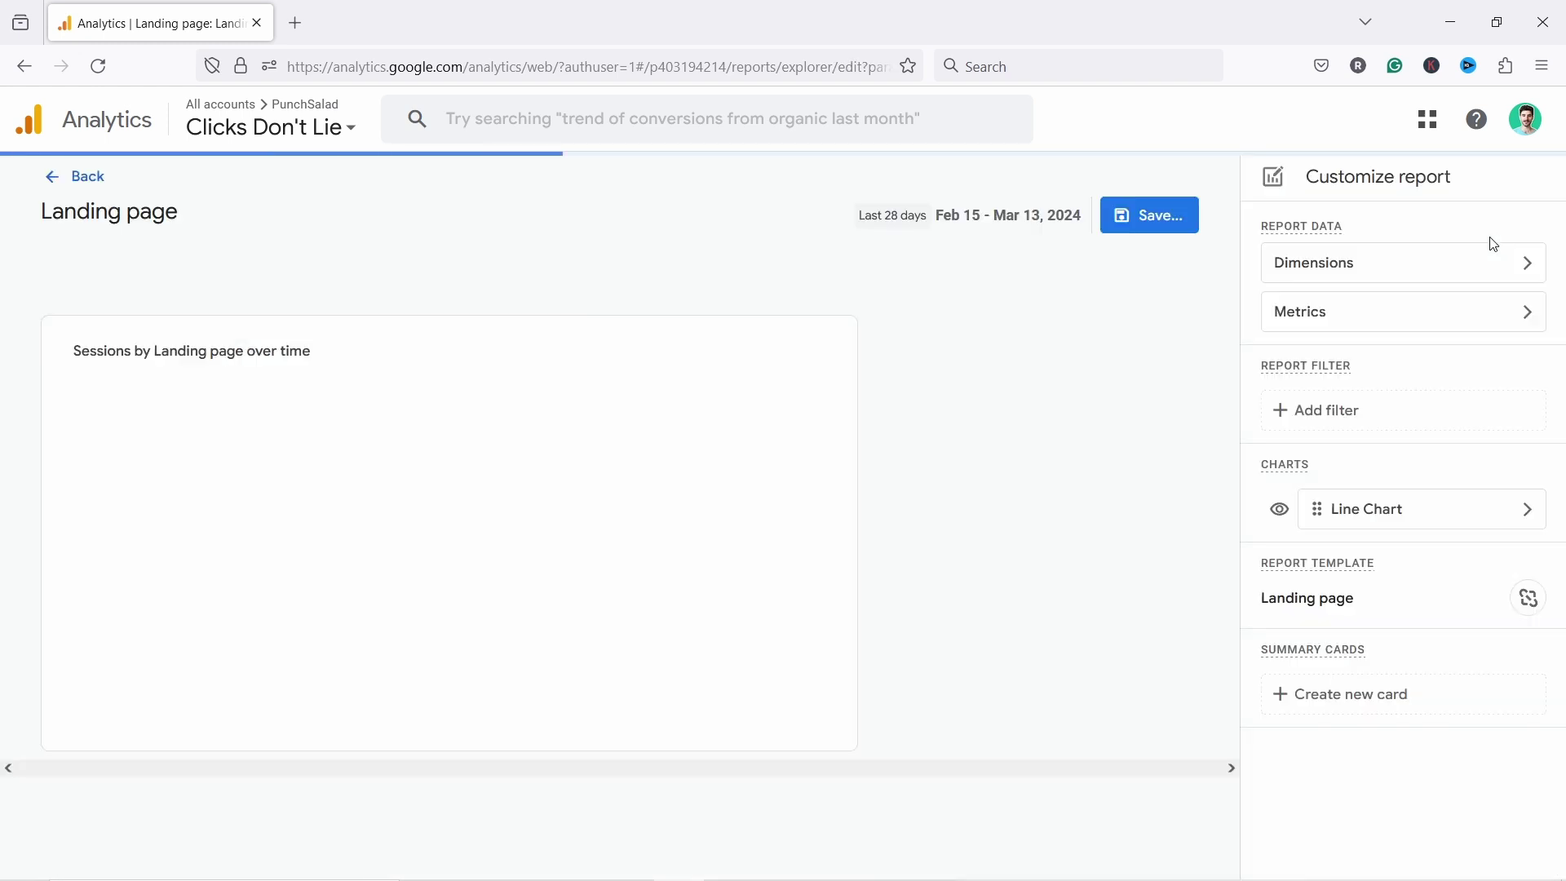
pyautogui.click(1306, 322)
pyautogui.click(1281, 604)
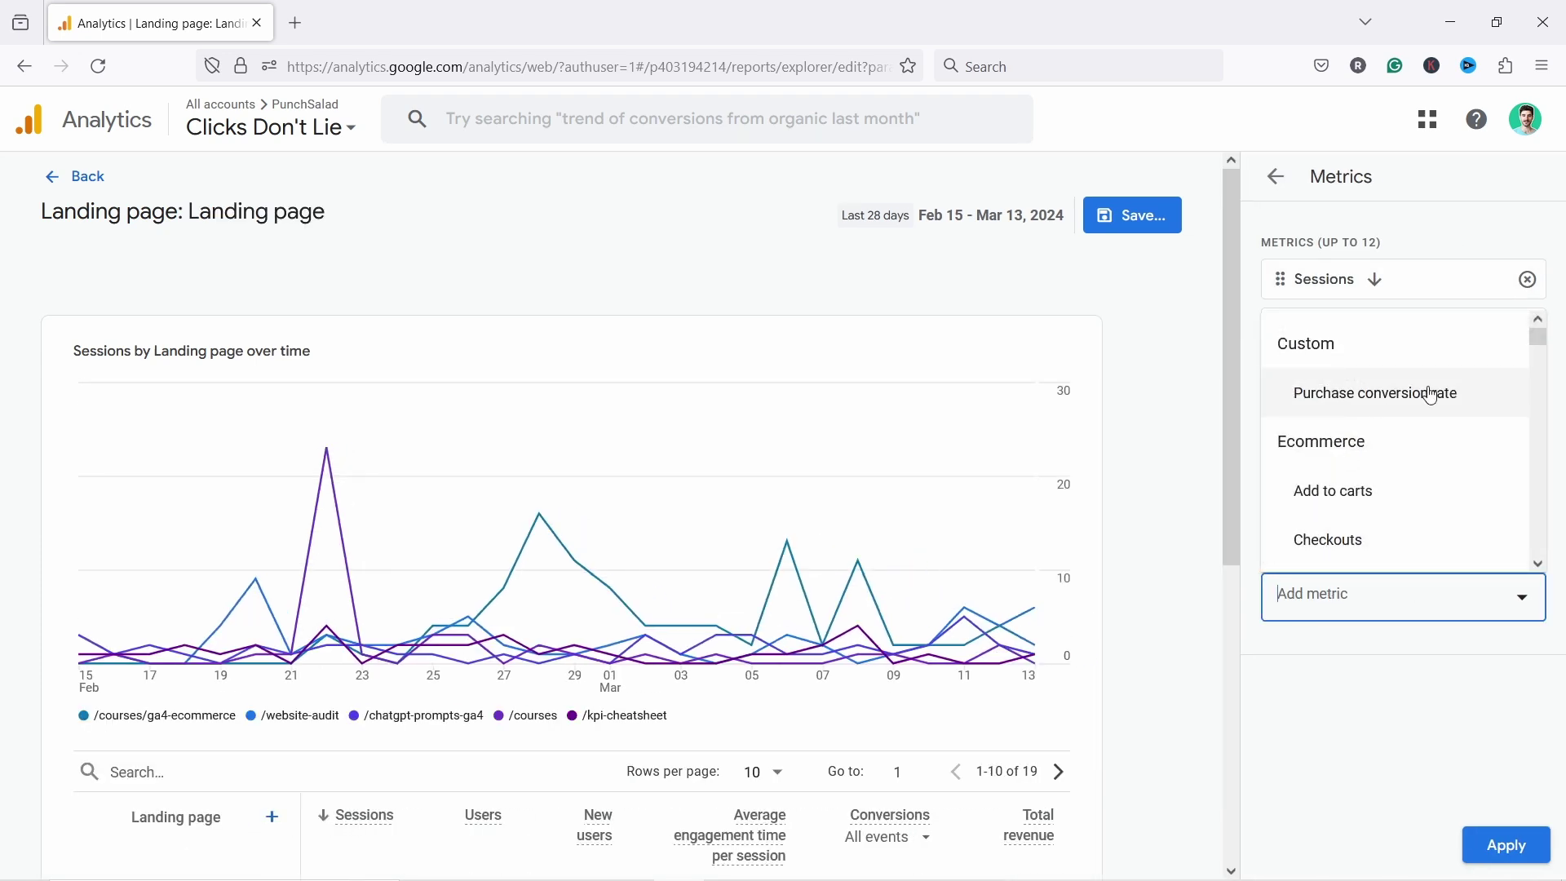
pyautogui.write('purchase')
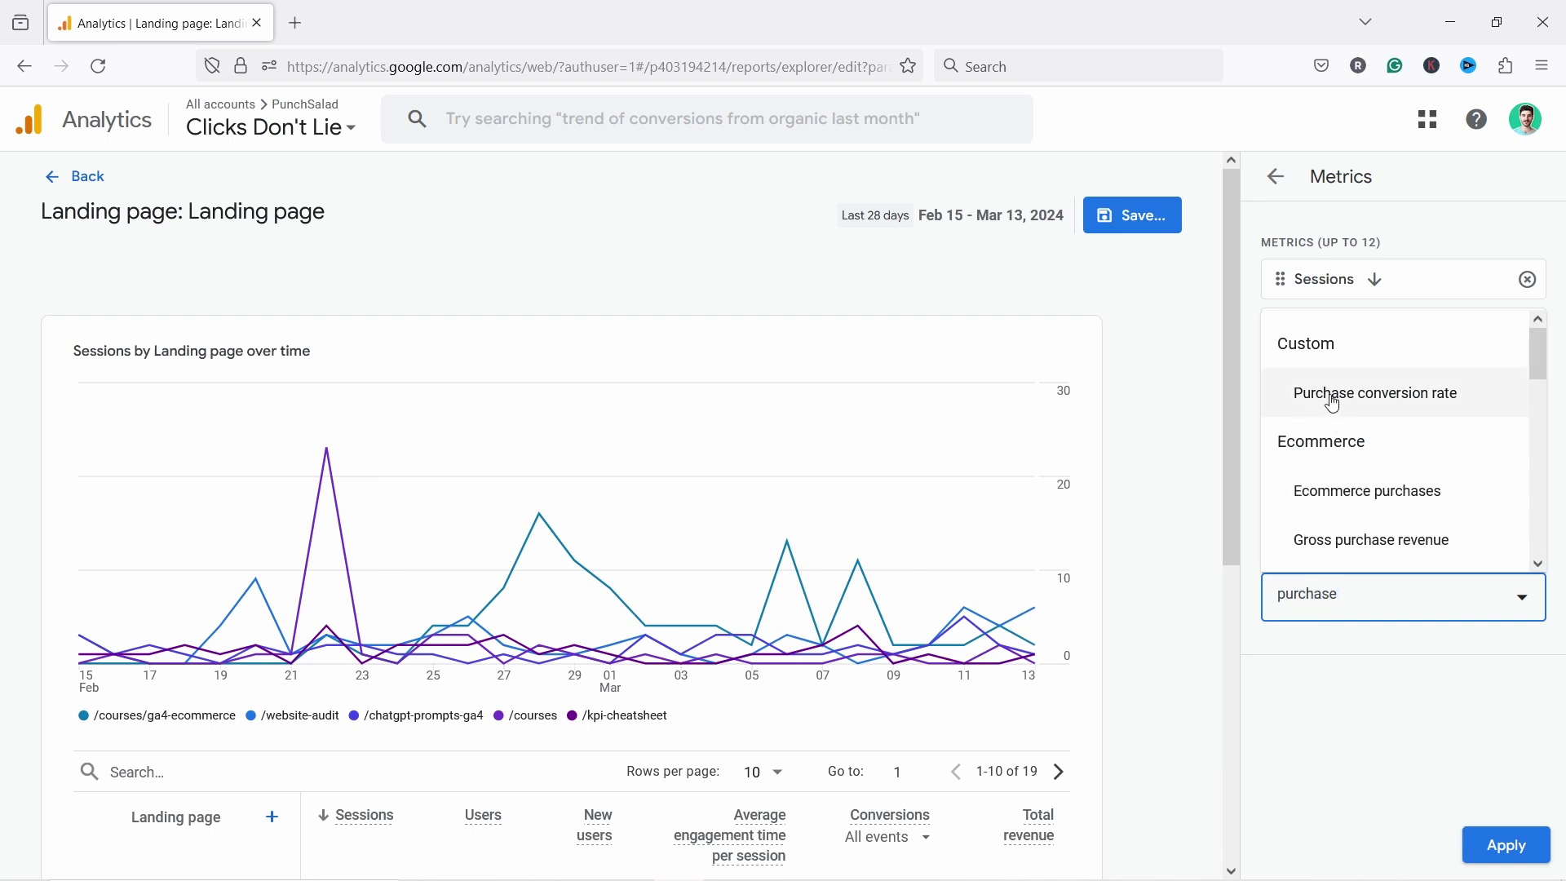
pyautogui.click(1335, 404)
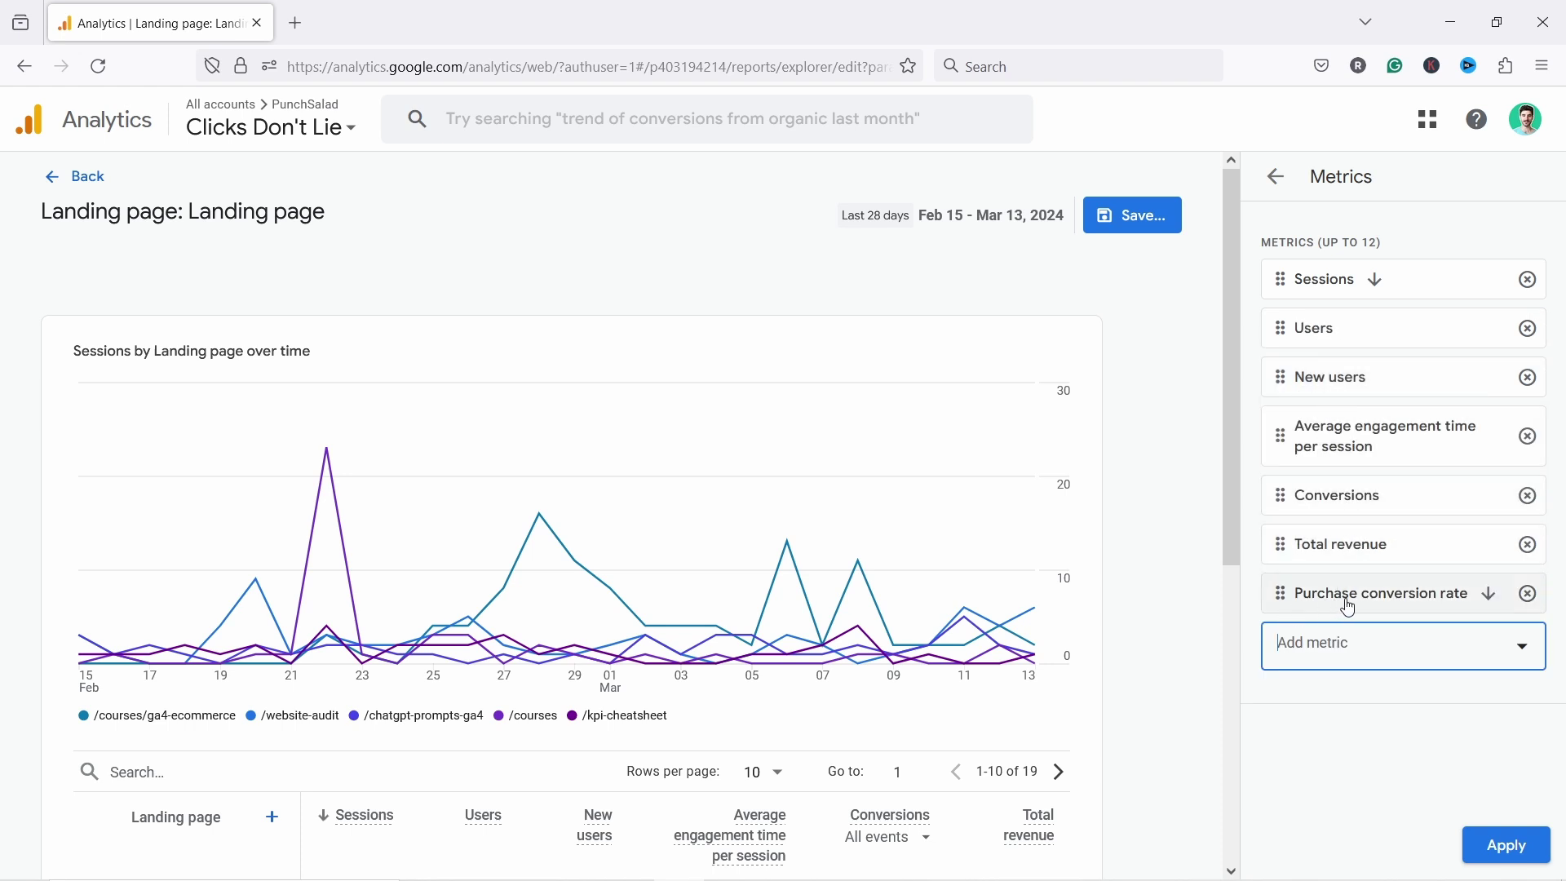
# Apply the metric change and view the new Purchase conversion rate column showing 0.00.
pyautogui.click(1507, 847)
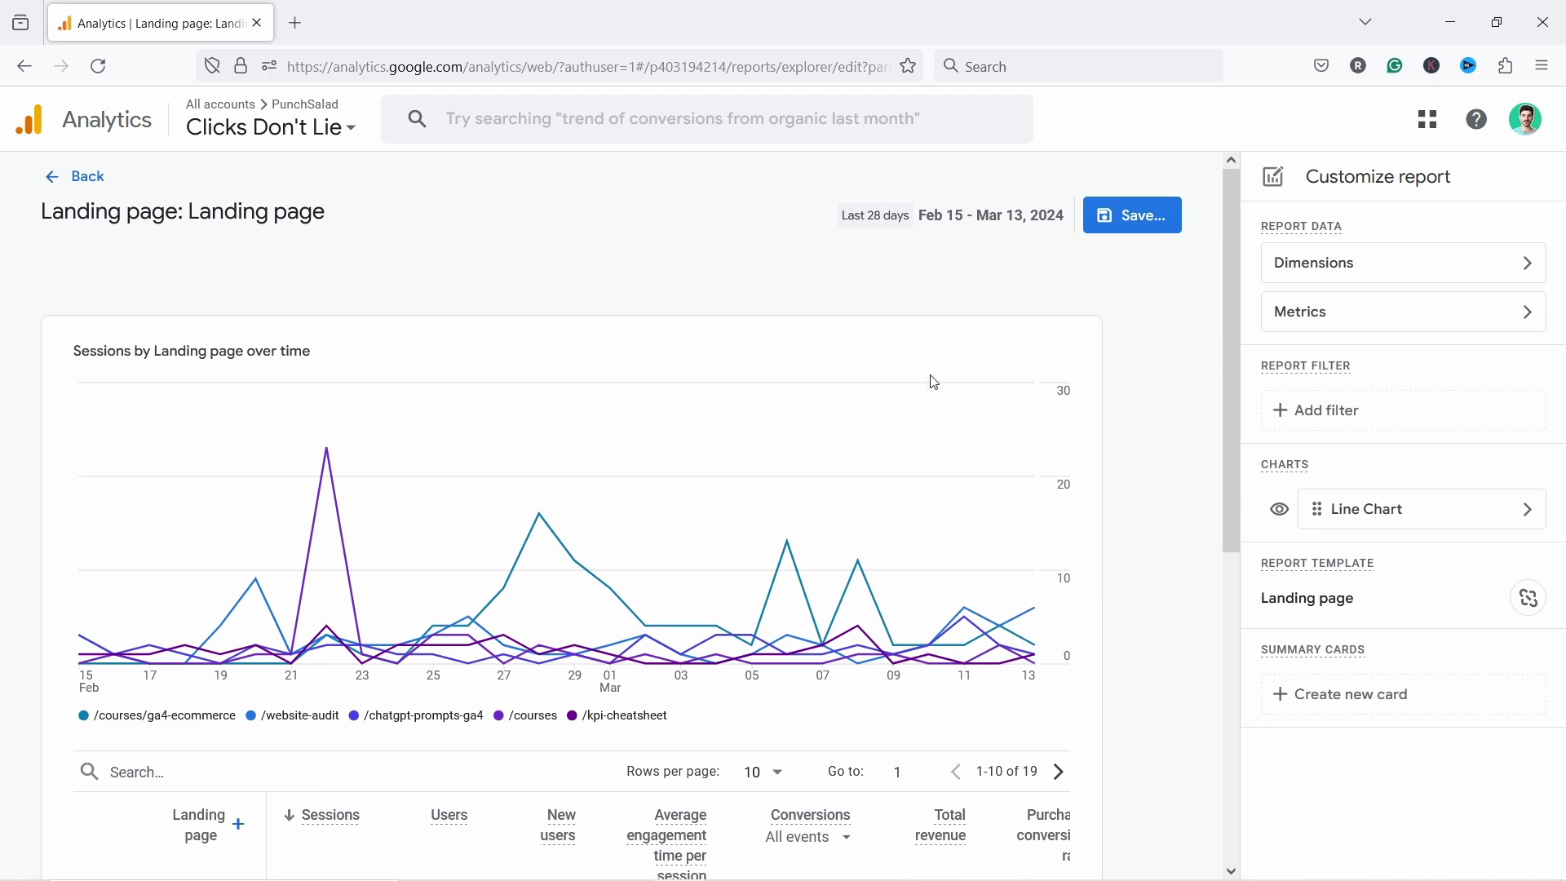
pyautogui.scroll(-7, 934, 382)
pyautogui.hscroll(1, 990, 844)
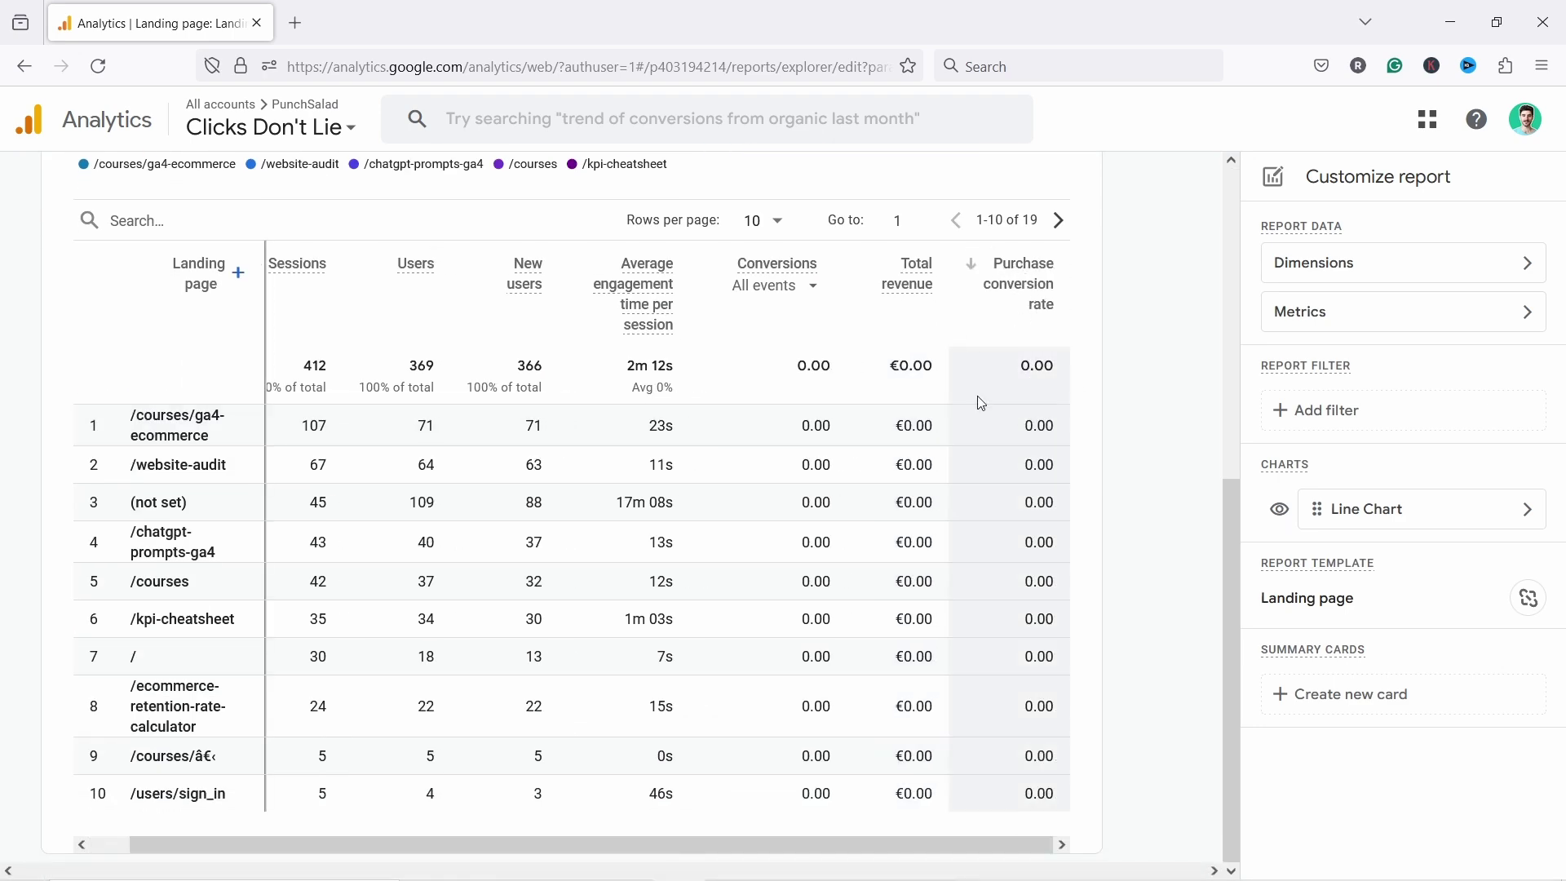
pyautogui.scroll(2, 979, 402)
pyautogui.scroll(-2, 1006, 368)
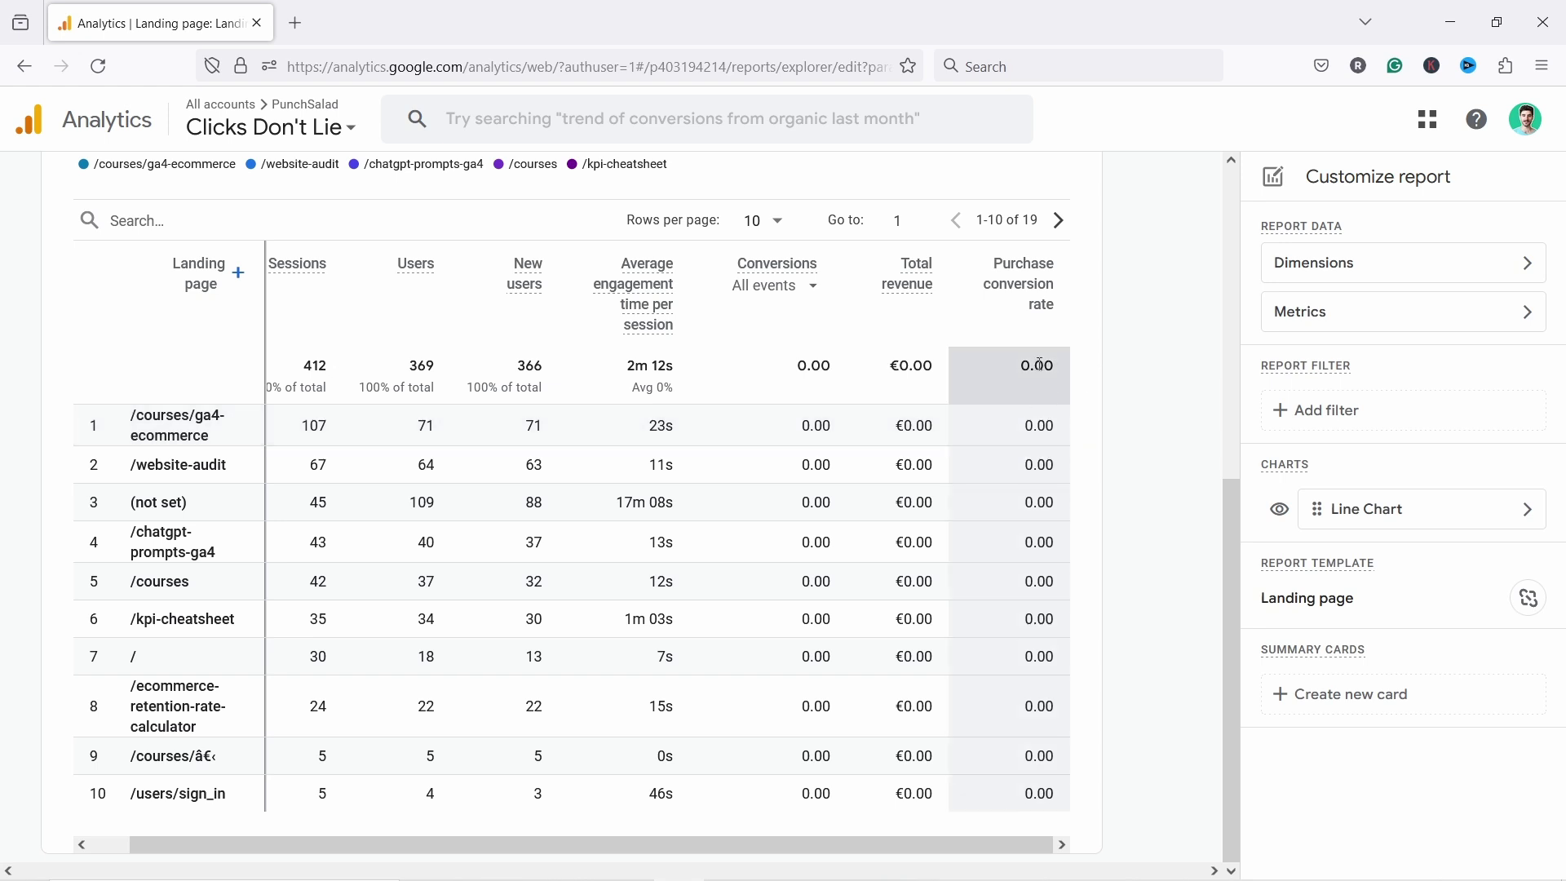
pyautogui.scroll(7, 1052, 432)
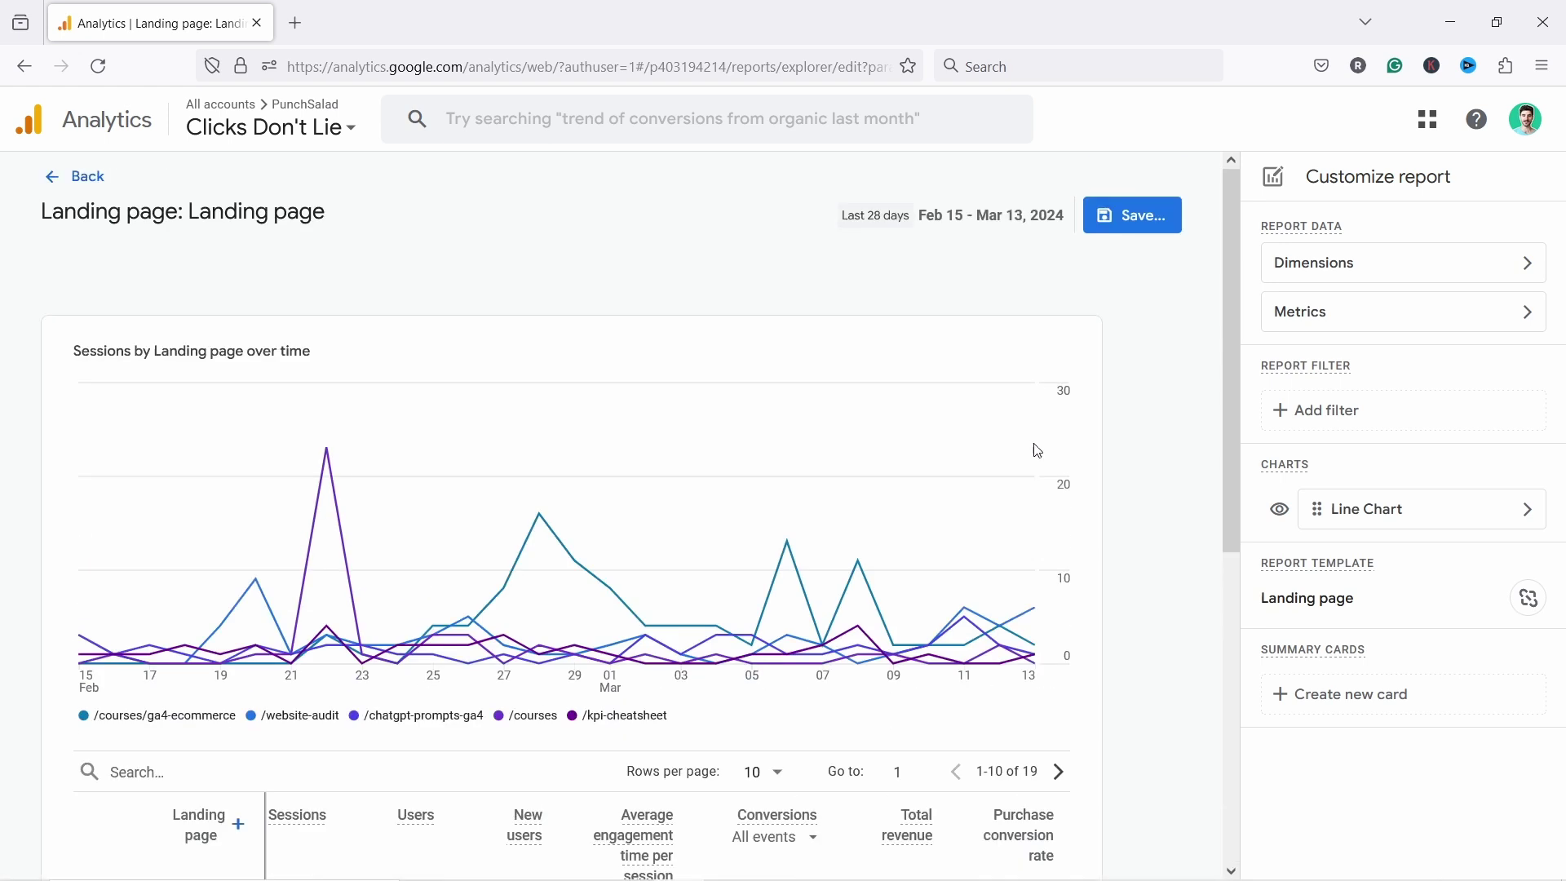
# Save changes to the current Landing page report, then scroll the table to check the column.
pyautogui.click(1126, 222)
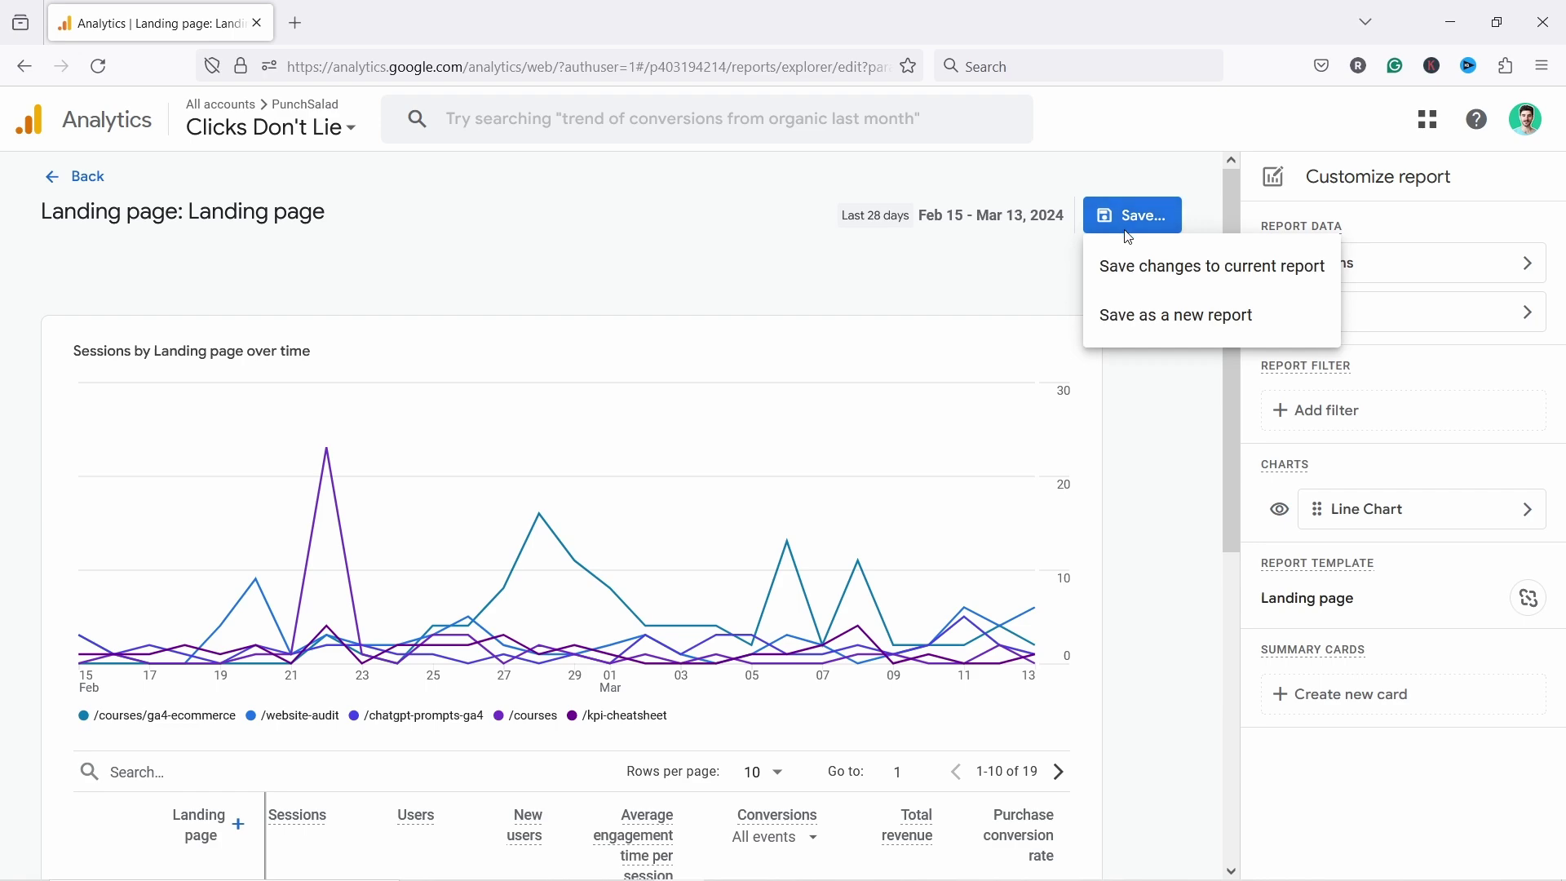
pyautogui.click(1152, 265)
pyautogui.click(983, 608)
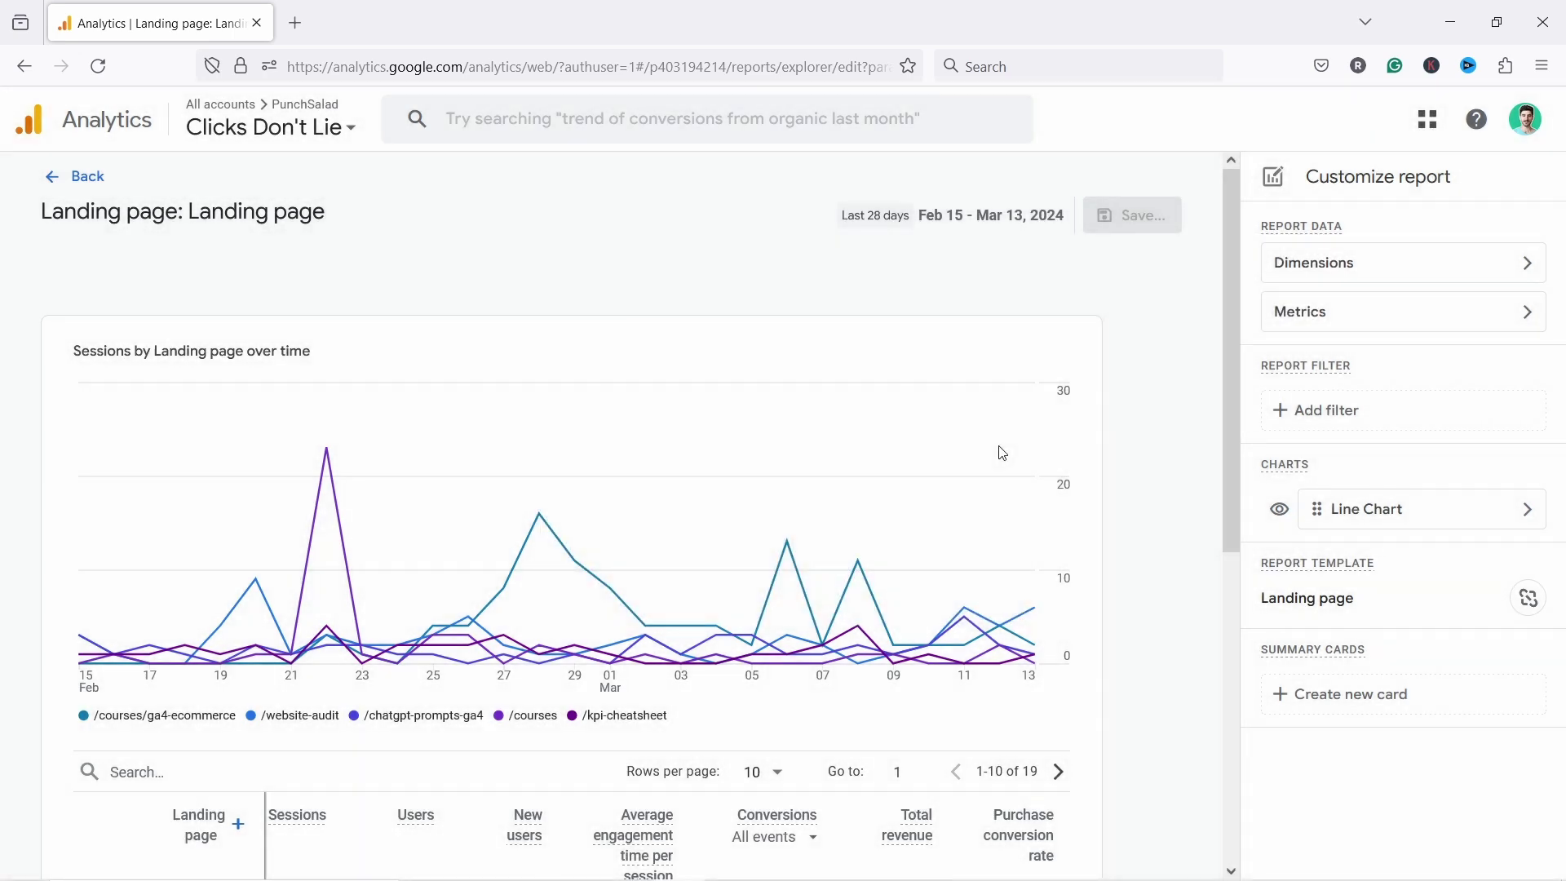
pyautogui.moveTo(1228, 271); pyautogui.dragTo(1238, 604)
pyautogui.moveTo(982, 845); pyautogui.dragTo(1021, 845)
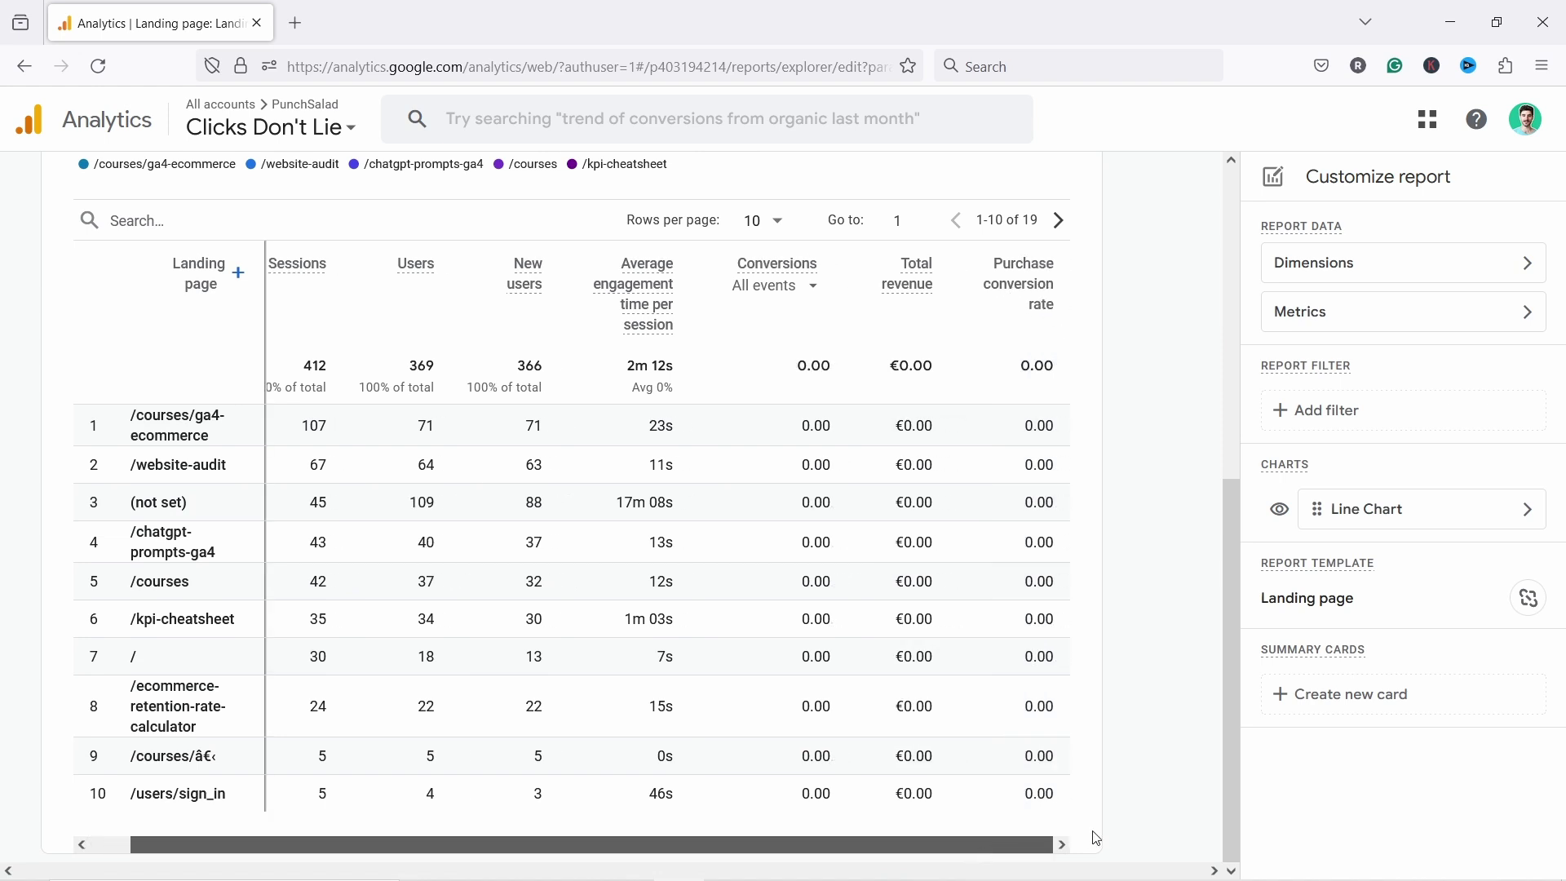